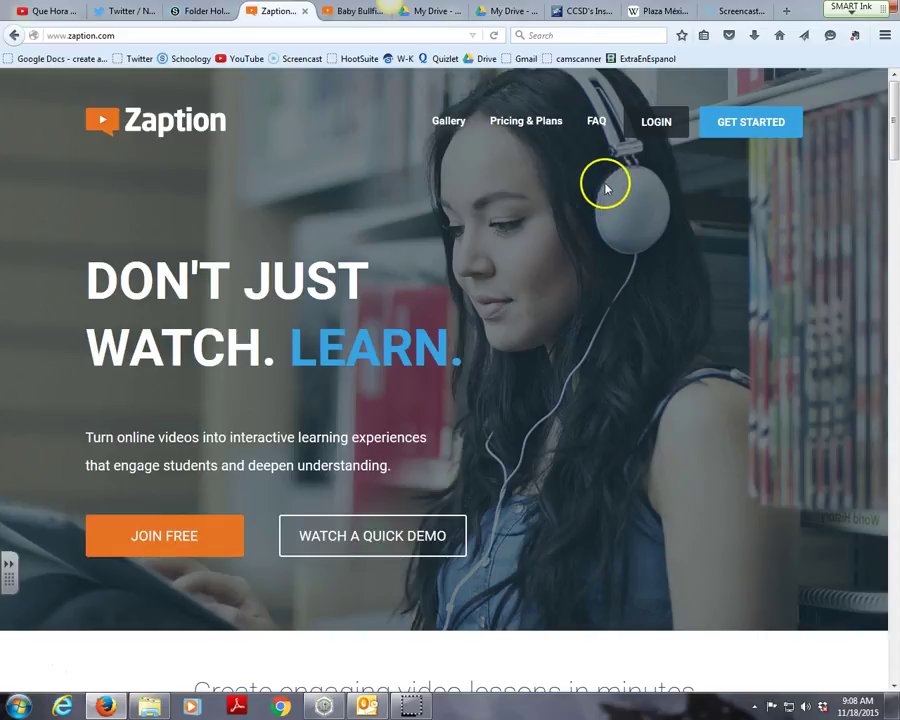
- Sign in to Zaption with a Google account to reach the My Tours list
left_click(659, 123)
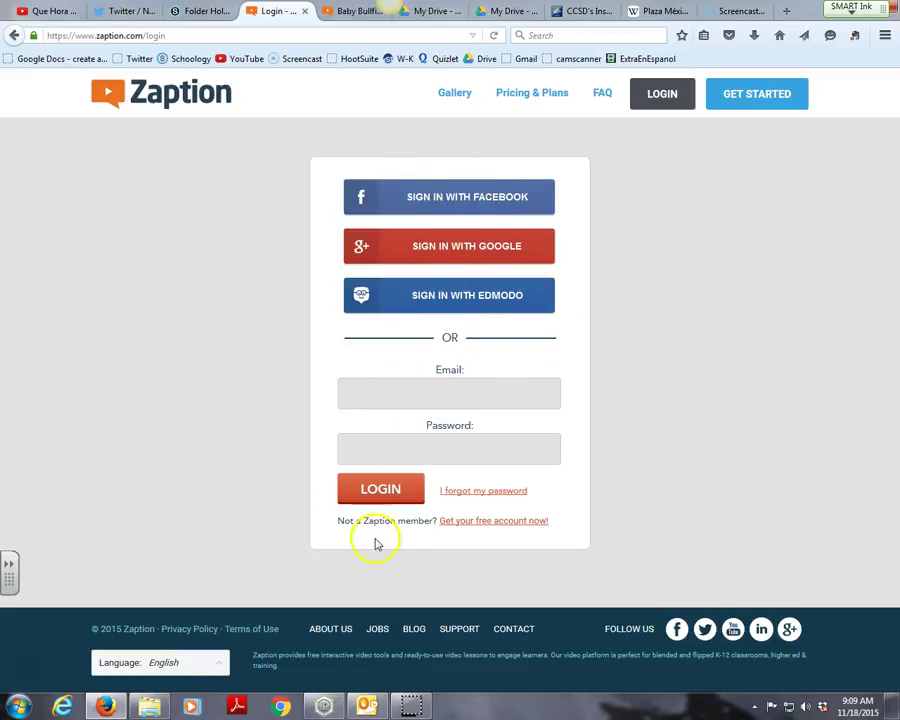
left_click(386, 240)
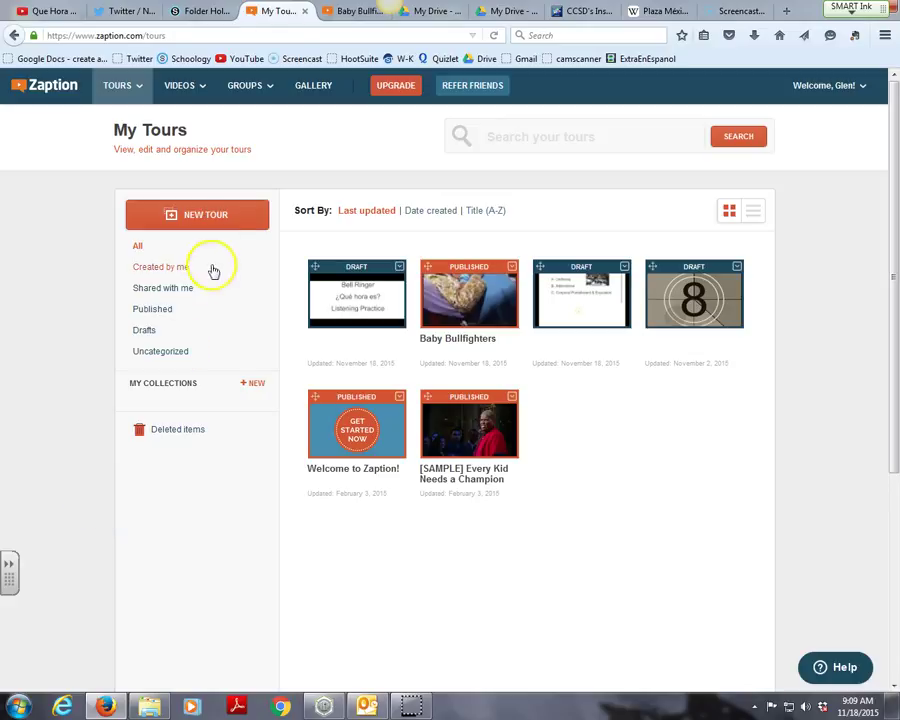
- Start a new tour and search the video library for 'time in spanish'
left_click(183, 213)
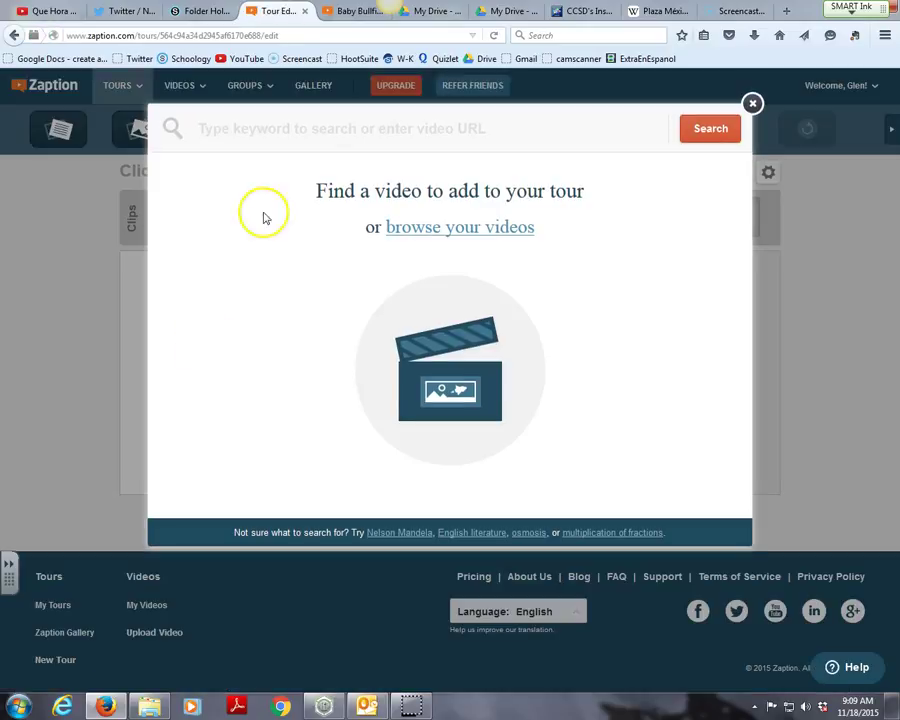
left_click(270, 132)
type("time i")
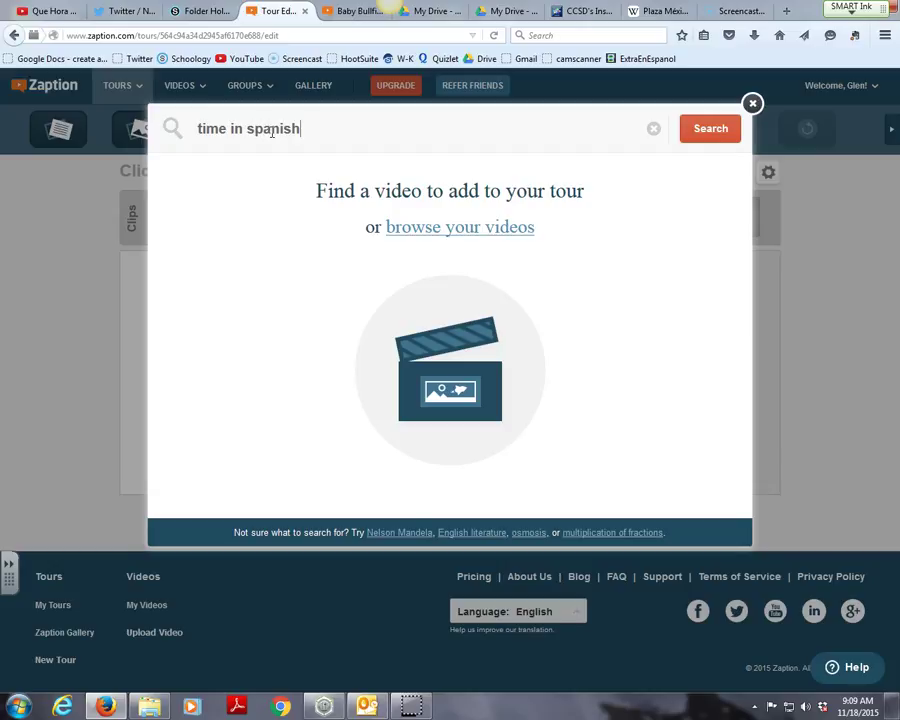
type("n spanish")
key("Return")
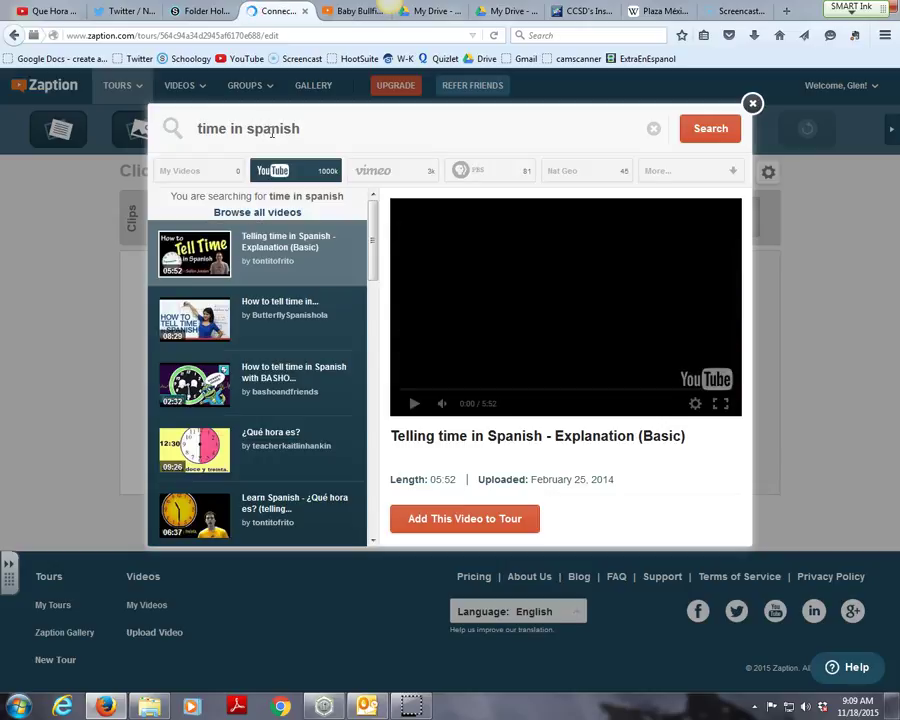
mouse_move(375, 246)
left_mouse_down()
mouse_move(376, 430)
mouse_move(366, 241)
left_mouse_up()
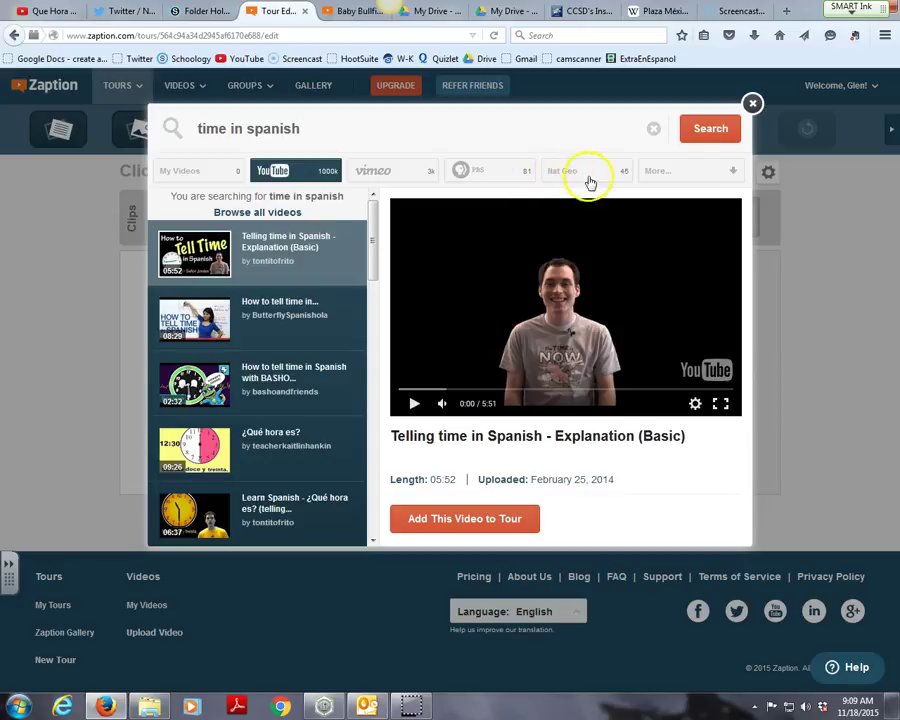
- Search by the pasted YouTube link and preview the 'Que Hora Es BellRinger' result
left_click_drag(309, 130, 143, 135)
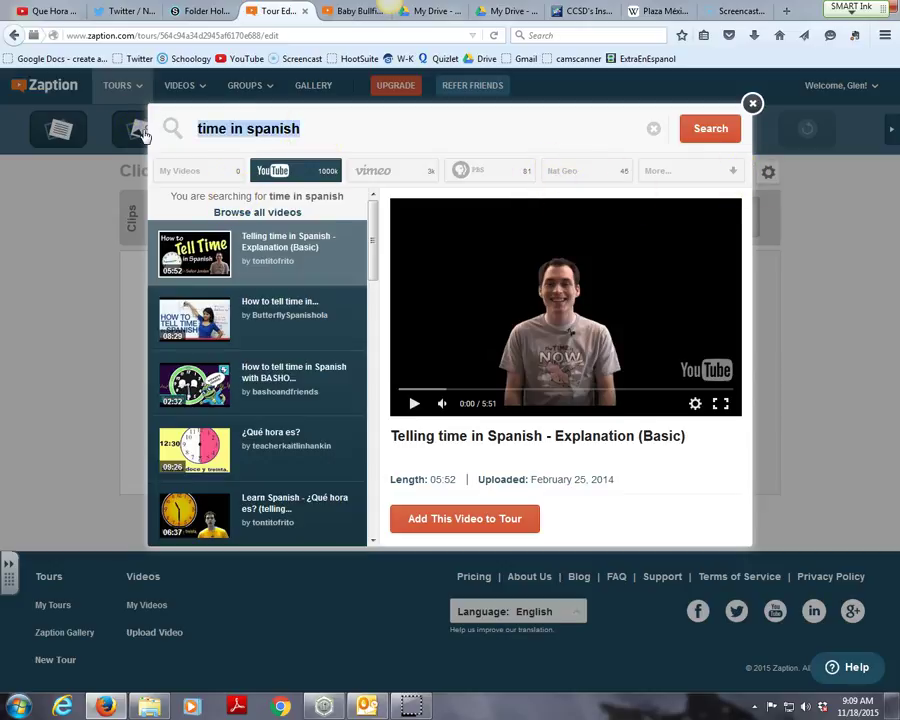
type("https://www.youtube.com/watch?v=c4TmNumLPoo&index=1&list=PLXIHcDHyXD4itKW749HpMZ0XTlfdKhdKn")
left_click(700, 128)
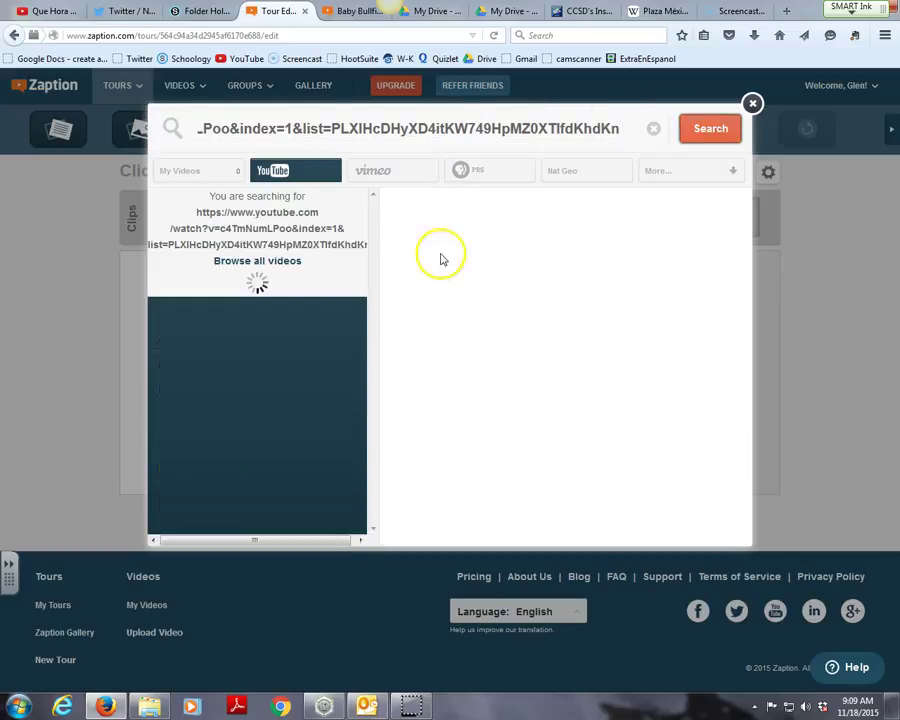
left_click(240, 304)
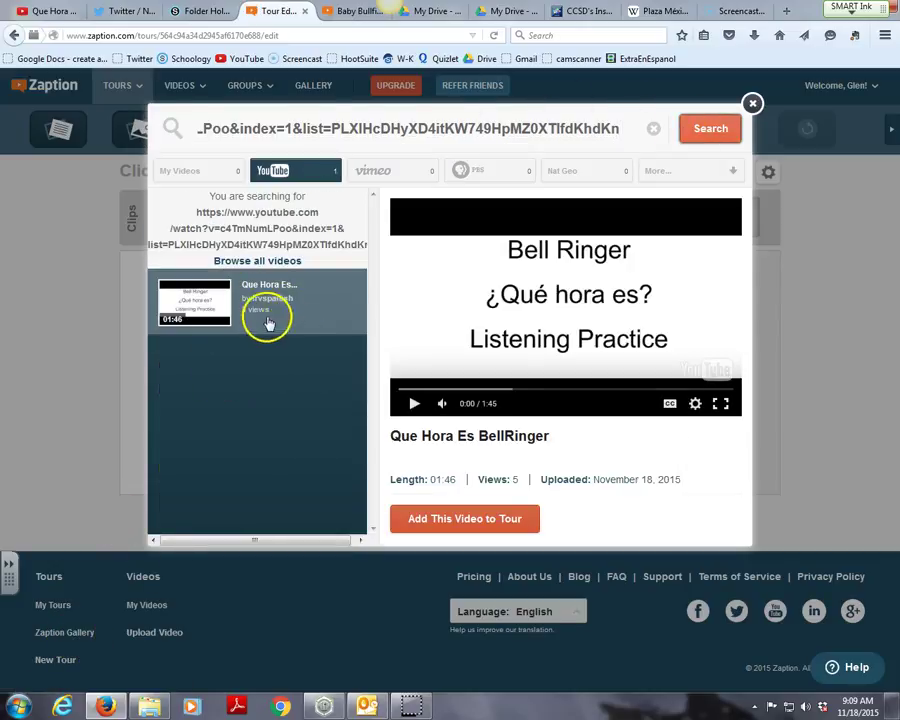
- Add the Que Hora Es BellRinger video to the tour and preview its opening seconds
left_click(462, 527)
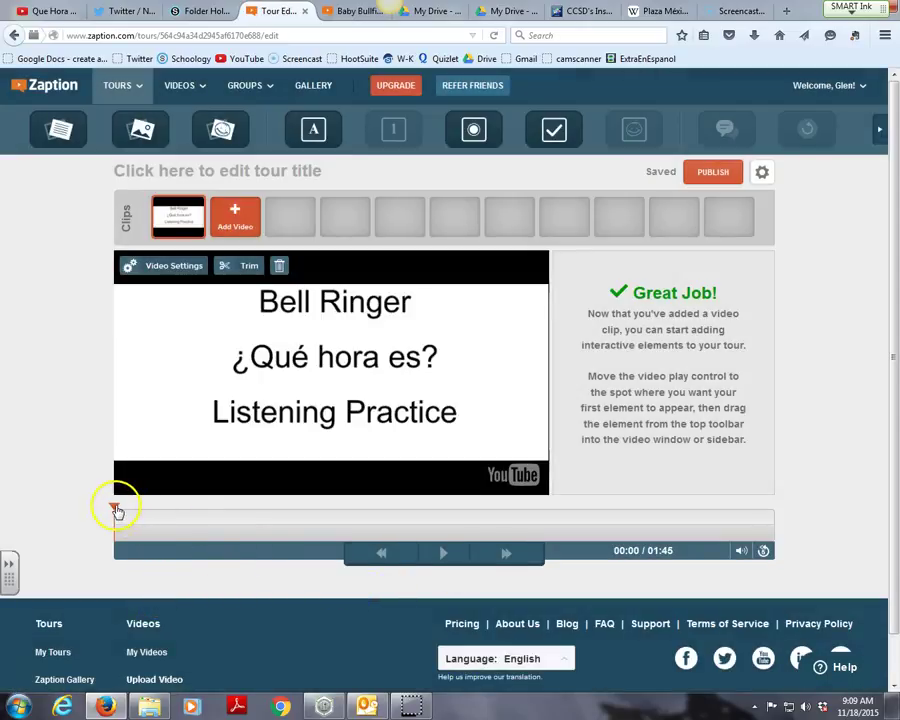
left_click(446, 554)
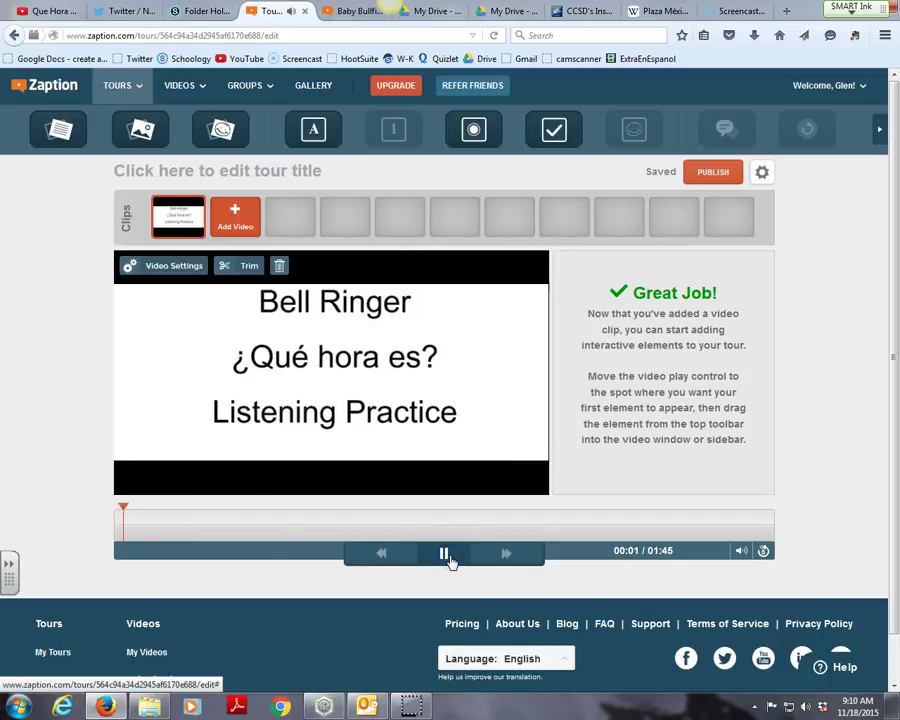
left_click(448, 556)
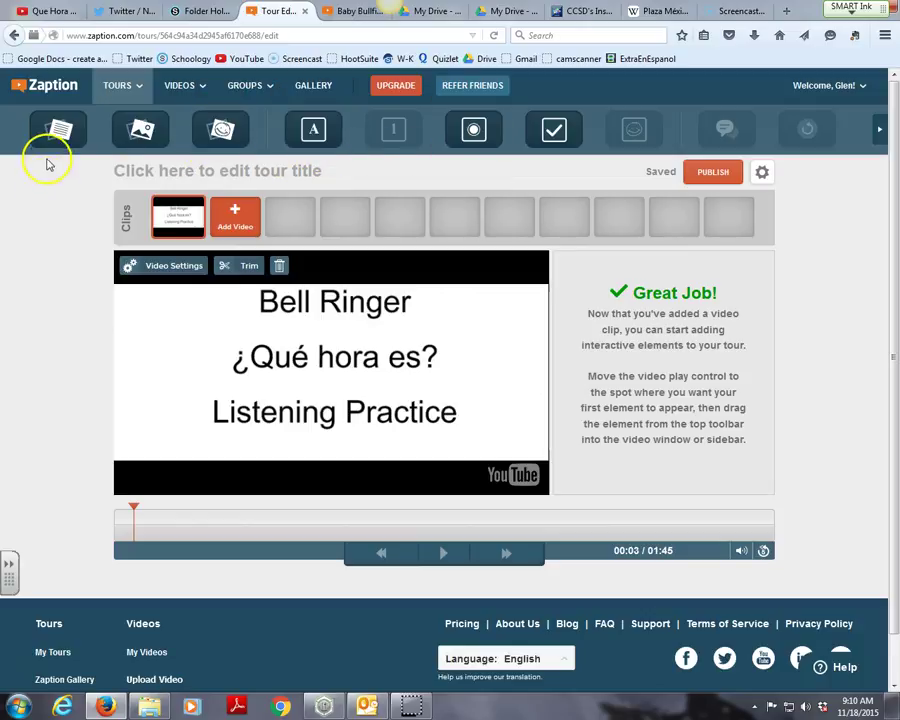
- Add a text slide at 0:03 reading '¿Qué hora es? means what What time is?'
left_click_drag(64, 140, 640, 328)
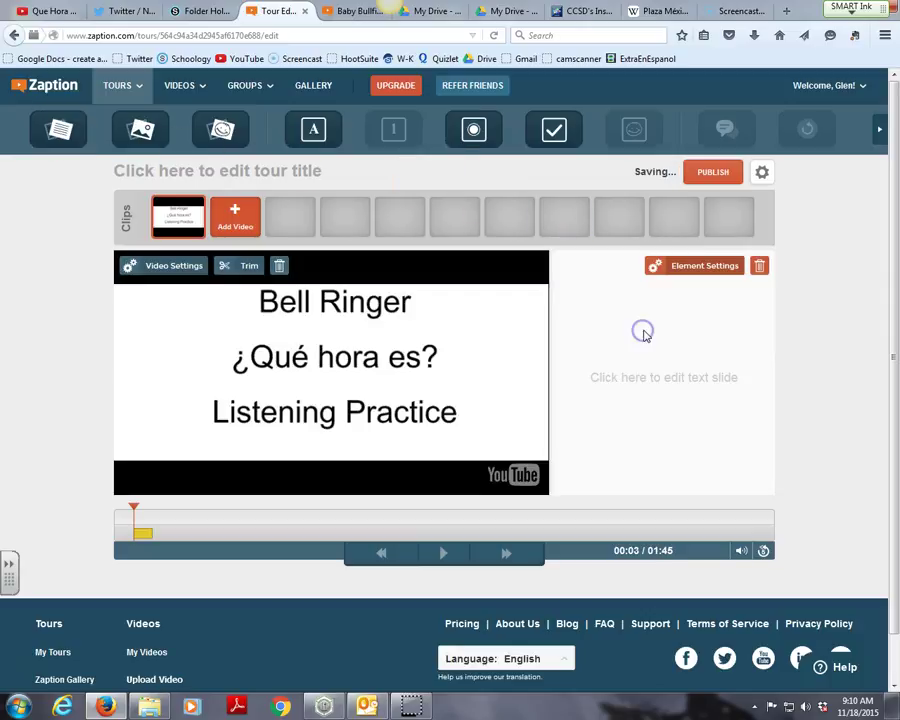
left_click(656, 390)
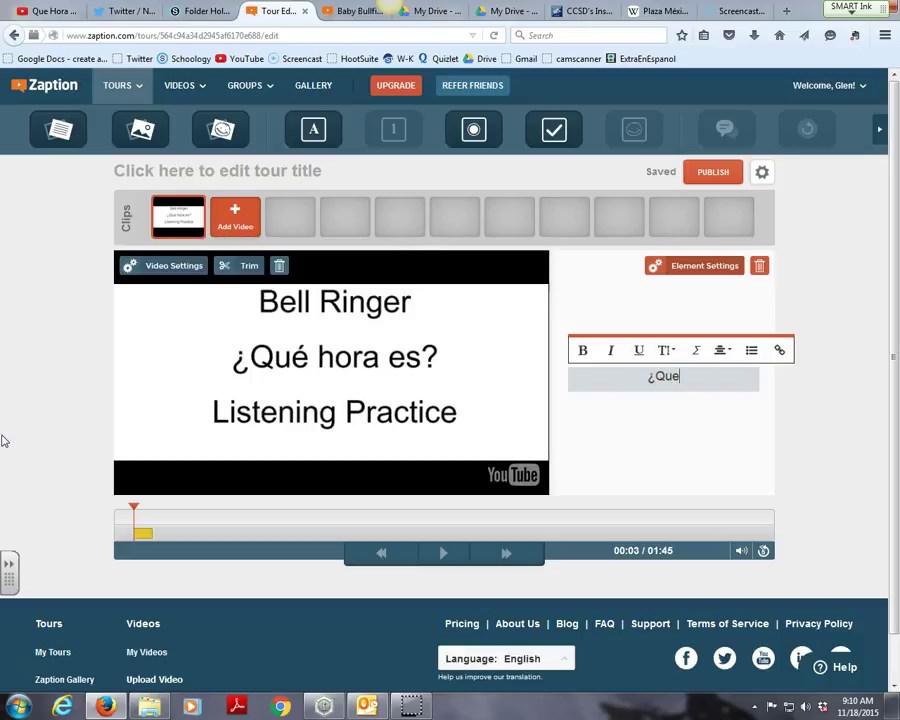
type("hora")
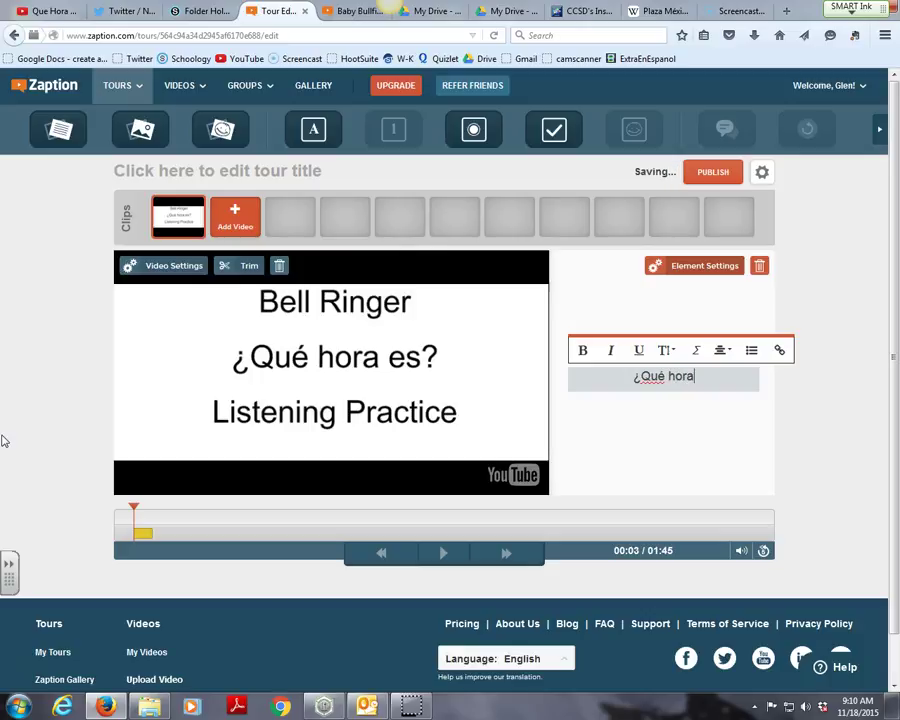
type(" es? mean")
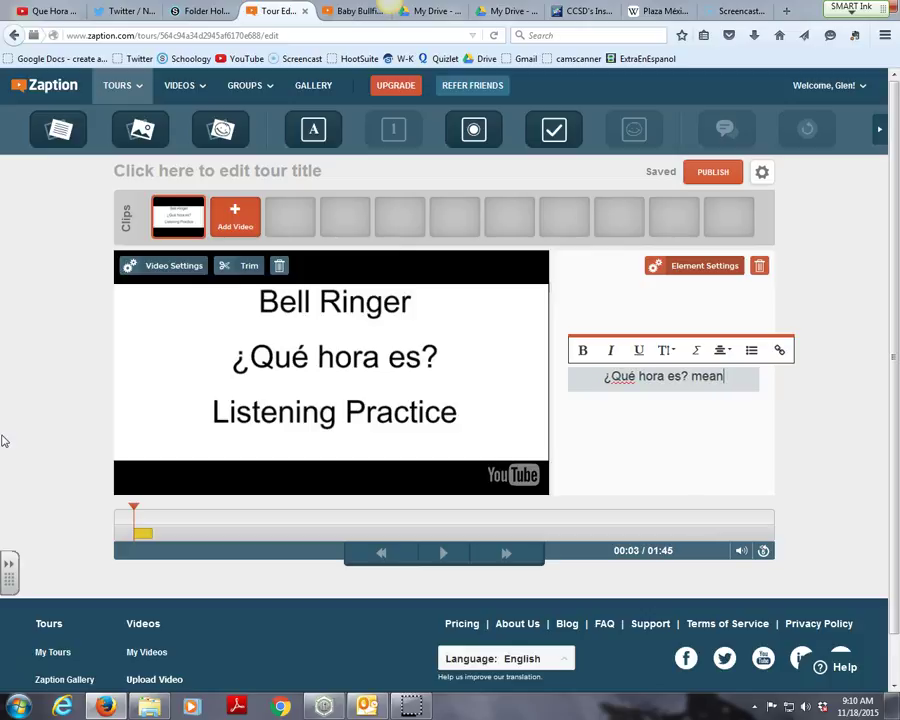
type("s what What time is?")
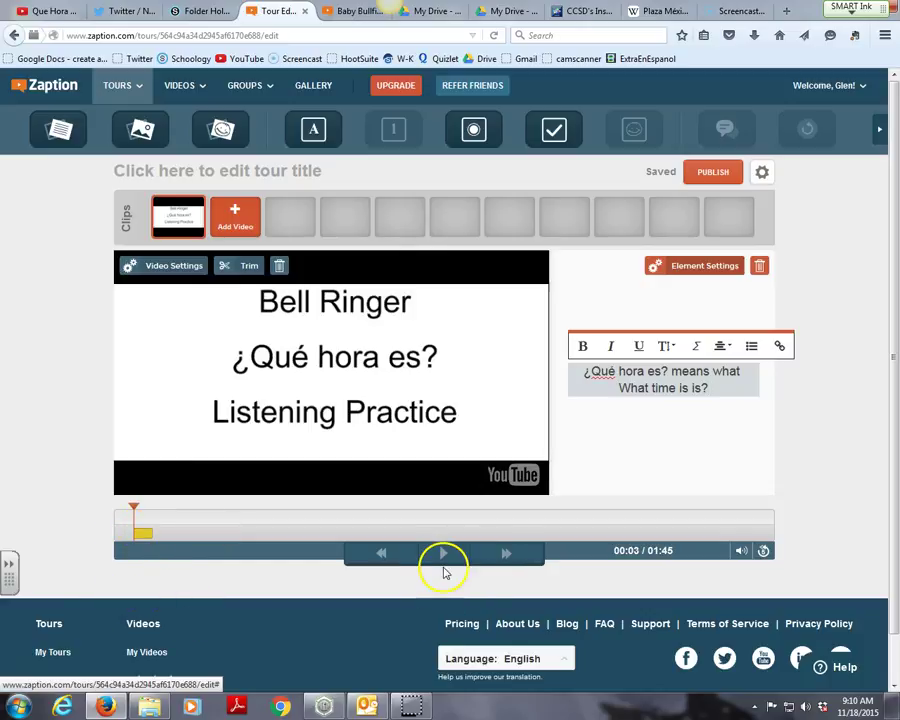
left_click(666, 384)
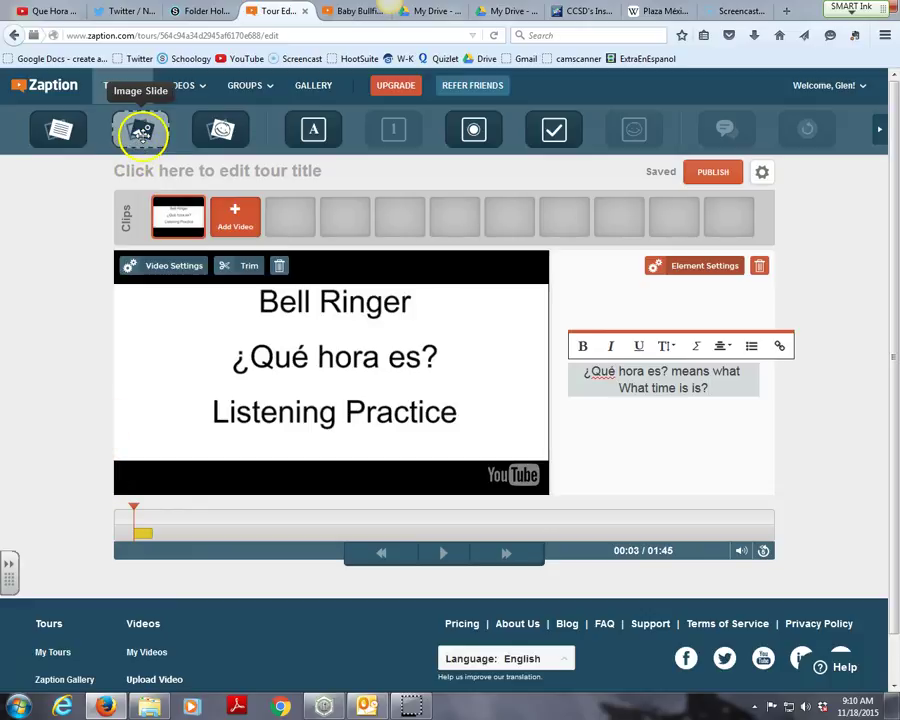
- Add an image slide around 00:07 showing the uploaded Battle_of_Puebla picture
left_click(444, 555)
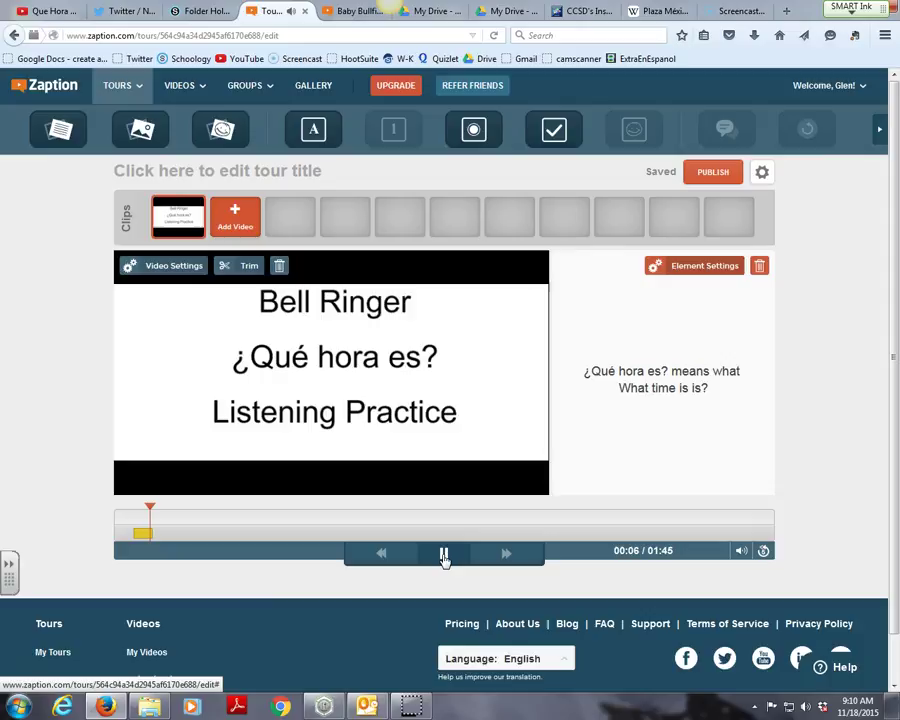
left_click(444, 555)
left_click_drag(140, 130, 700, 365)
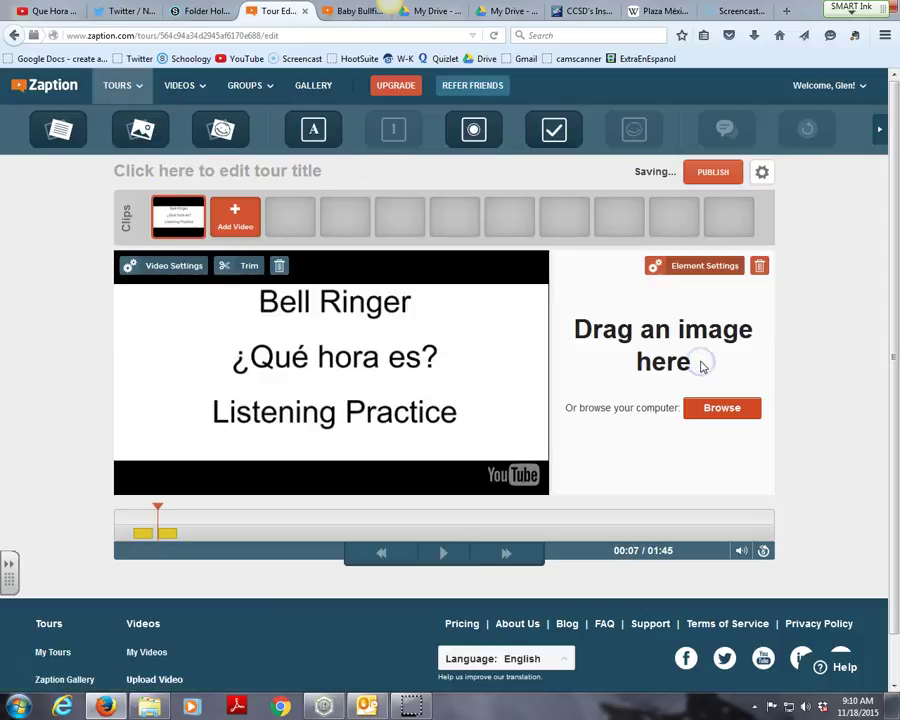
left_click(722, 409)
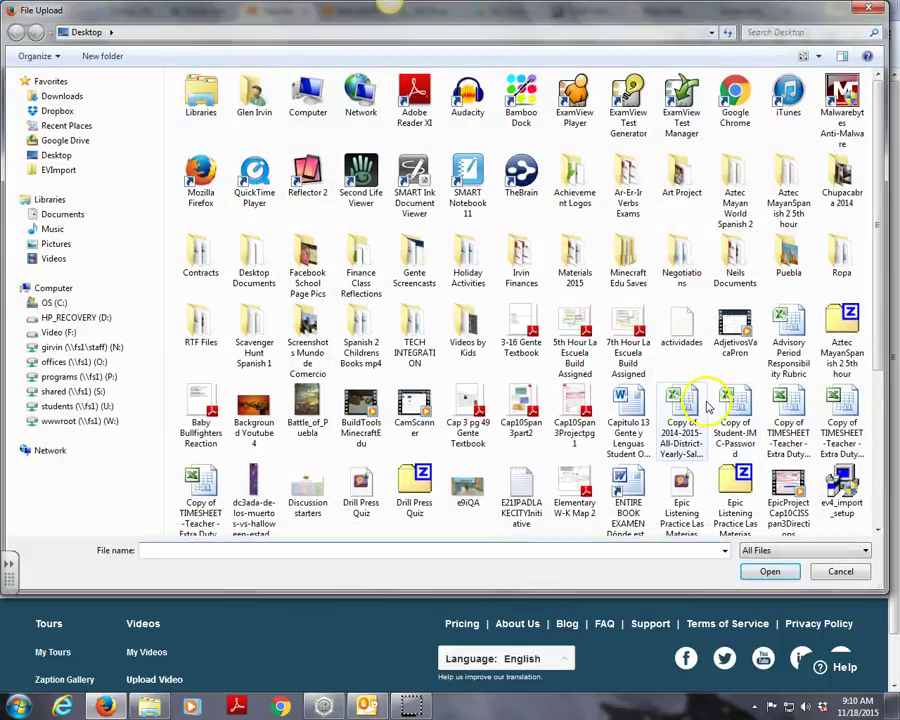
double_click(310, 413)
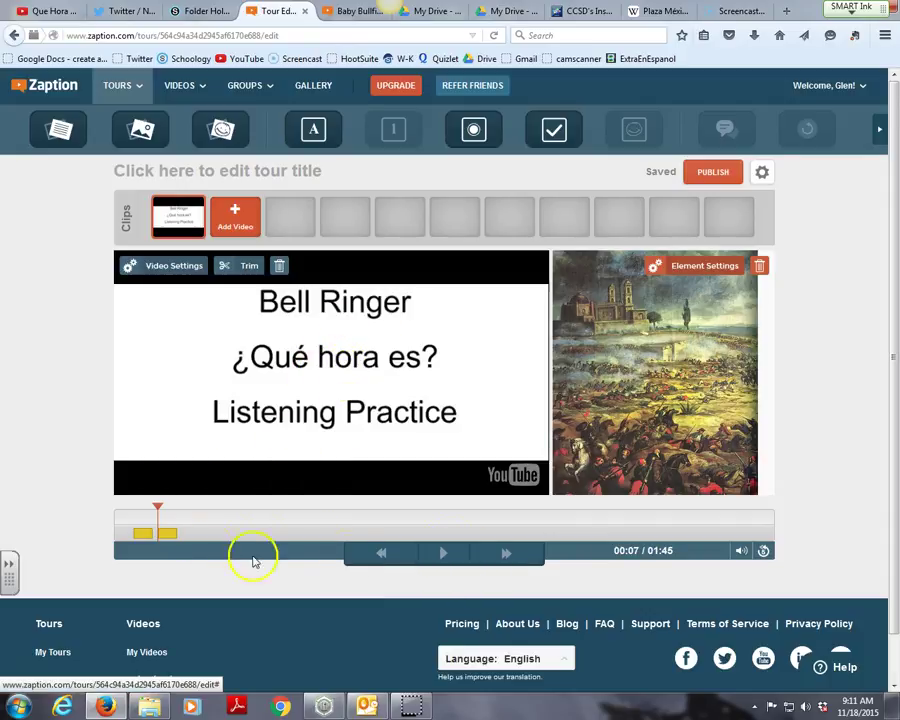
- Move the playhead to 00:11 and drag another element onto the sidebar
mouse_move(156, 510)
left_mouse_down()
mouse_move(139, 510)
mouse_move(173, 508)
left_mouse_up()
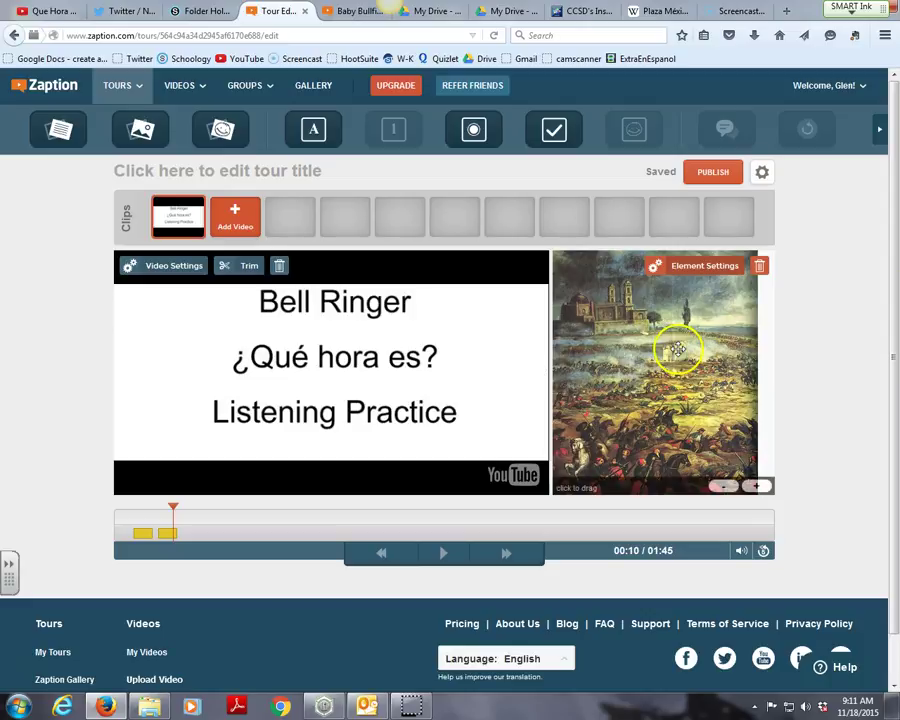
left_click_drag(173, 513, 184, 508)
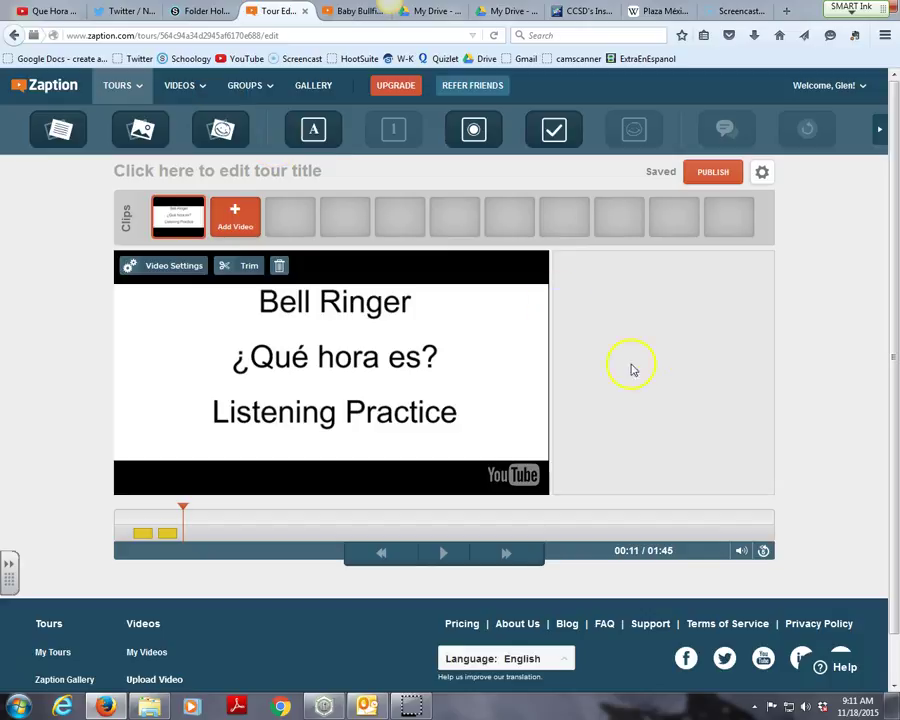
mouse_move(222, 130)
left_mouse_down()
mouse_move(240, 122)
mouse_move(236, 130)
mouse_move(788, 347)
left_mouse_up()
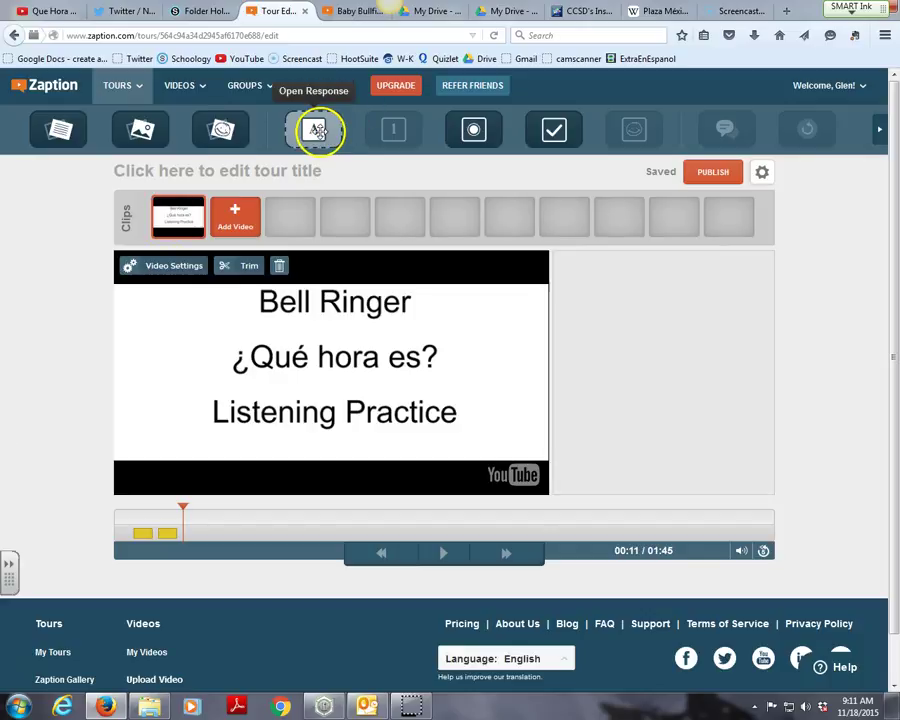
- Add an open-response question 'How do you say its 3:00 p.m.', then move to 00:23
left_click_drag(316, 130, 635, 345)
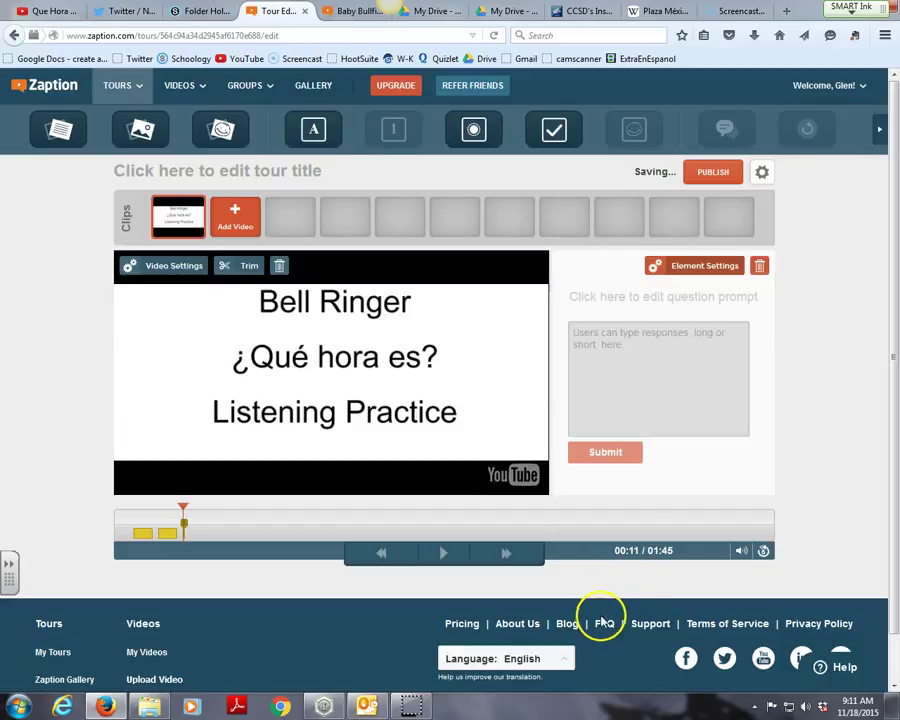
left_click(605, 297)
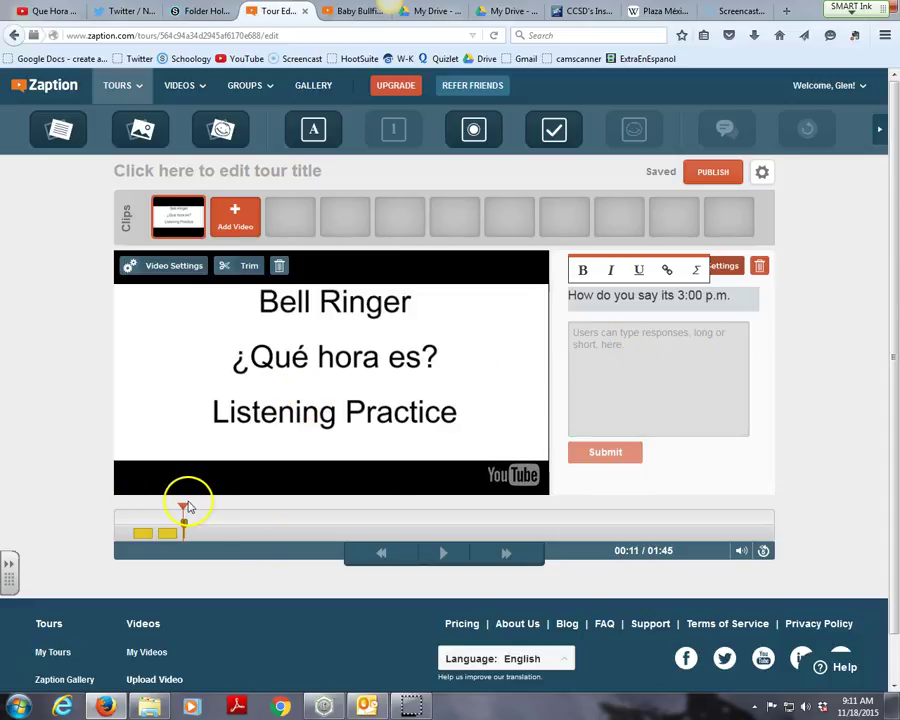
left_click(219, 510)
left_click_drag(224, 512, 256, 510)
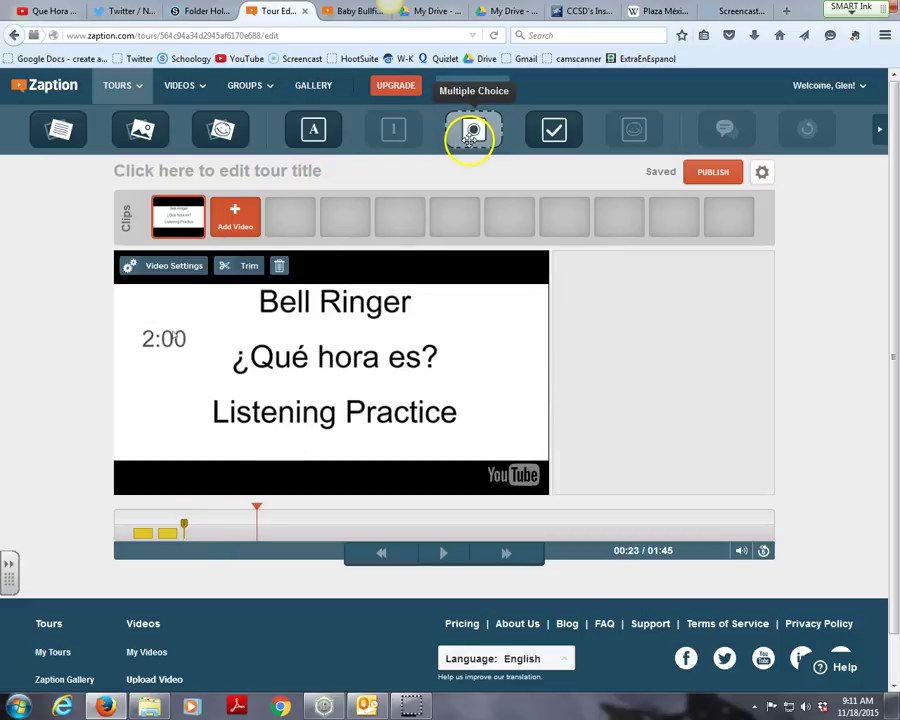
- Add a '3:00 p.m.' multiple-choice question with answers 'Son las tres/dos de la tarde'
left_click_drag(470, 135, 620, 400)
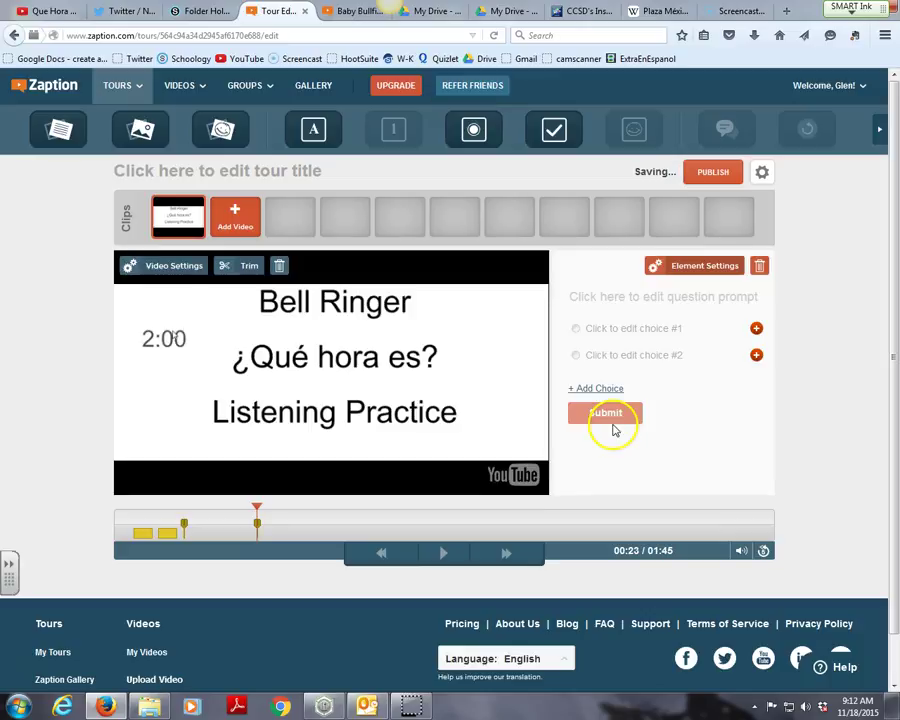
left_click(627, 297)
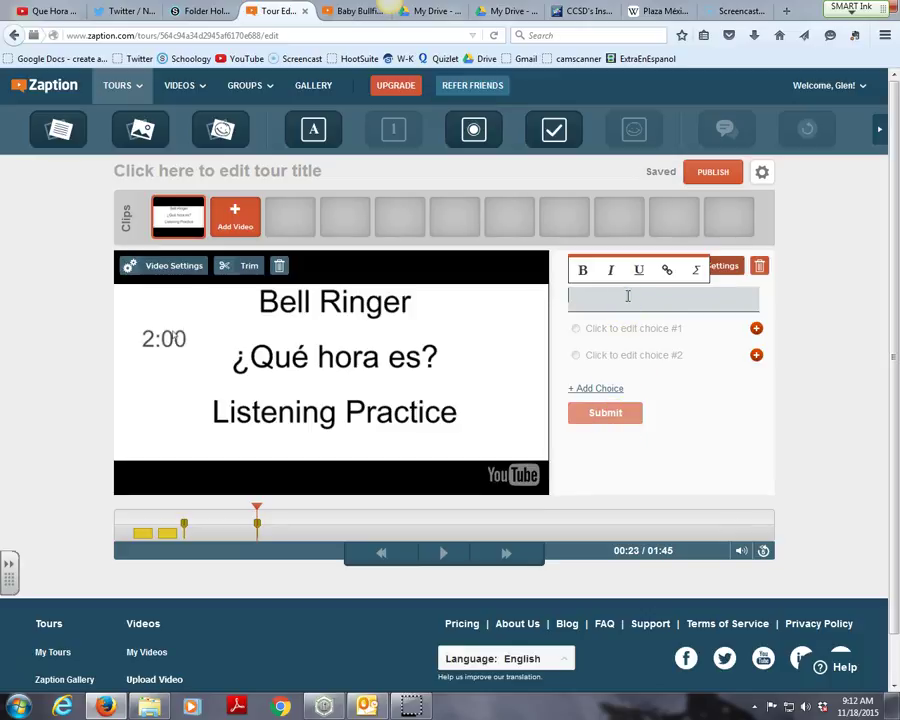
type("3:00 p.m.")
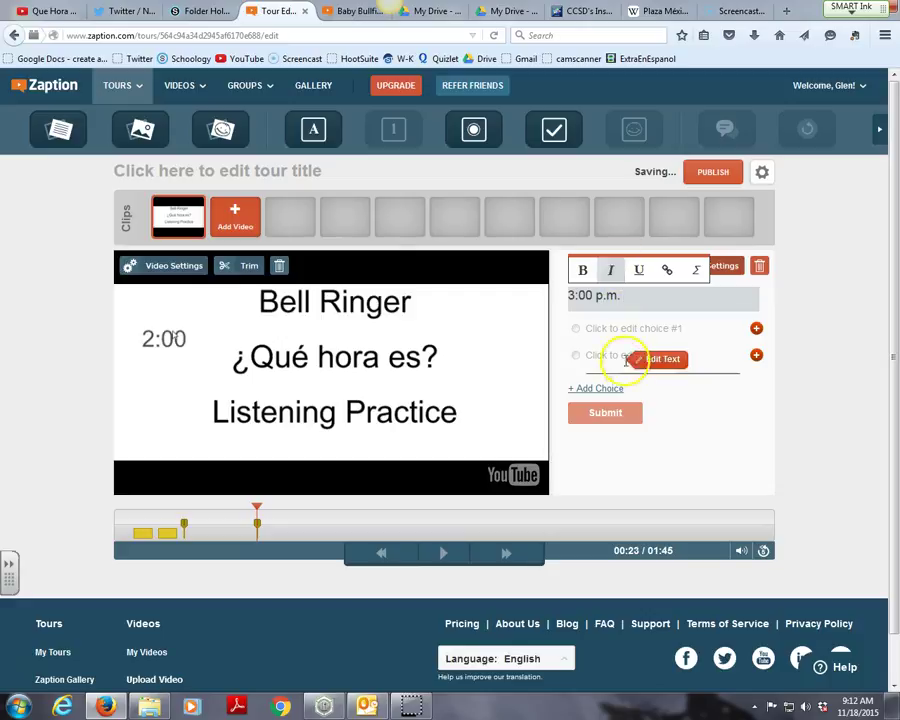
left_click(627, 326)
type("Son las tres de la tarde")
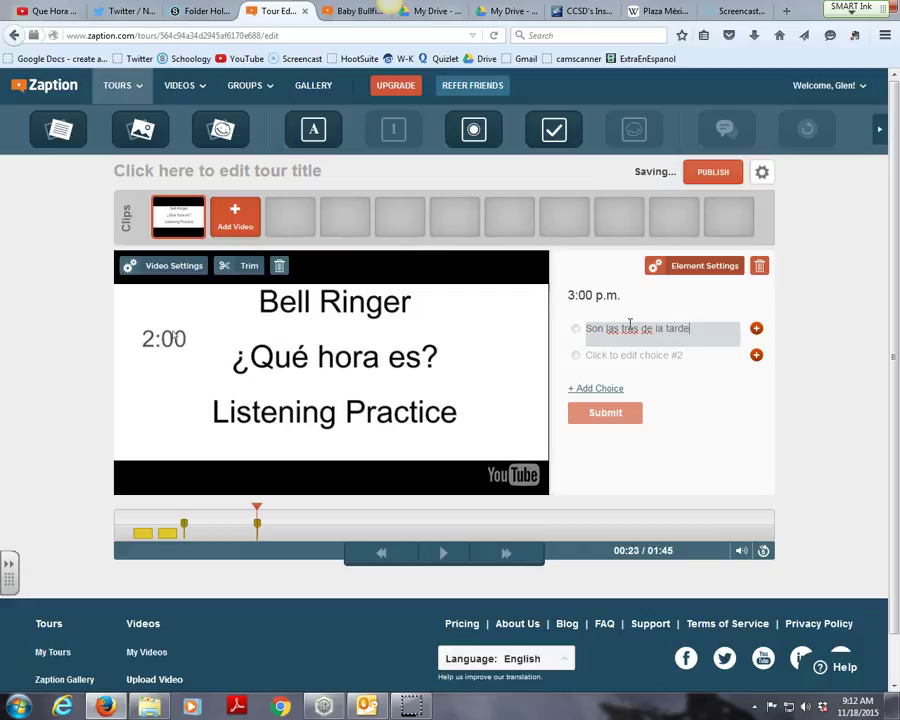
left_click(617, 358)
type("Son las dos de la tarde")
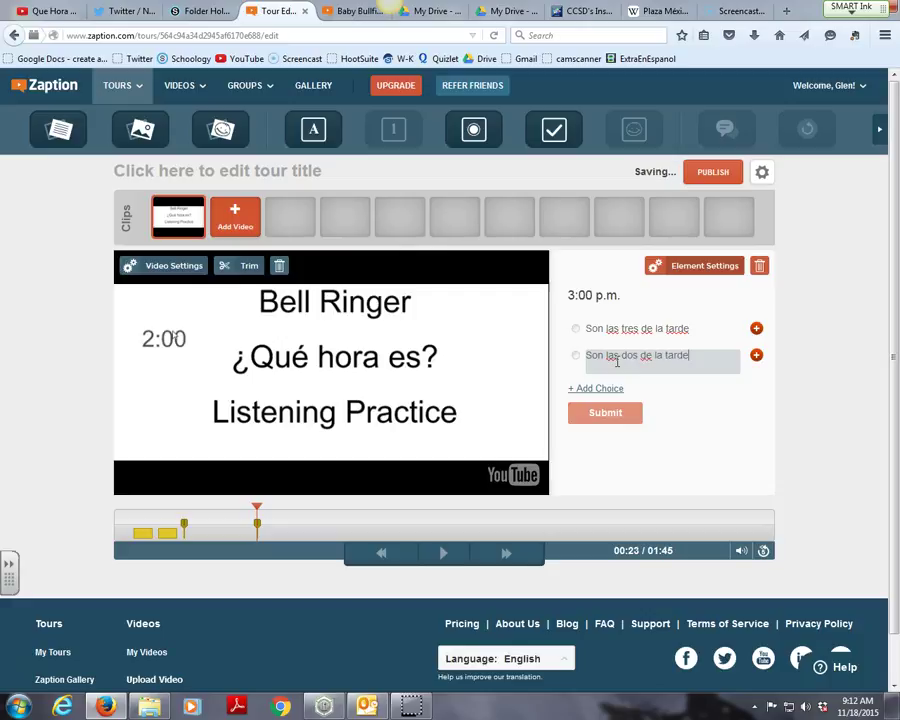
left_click(755, 328)
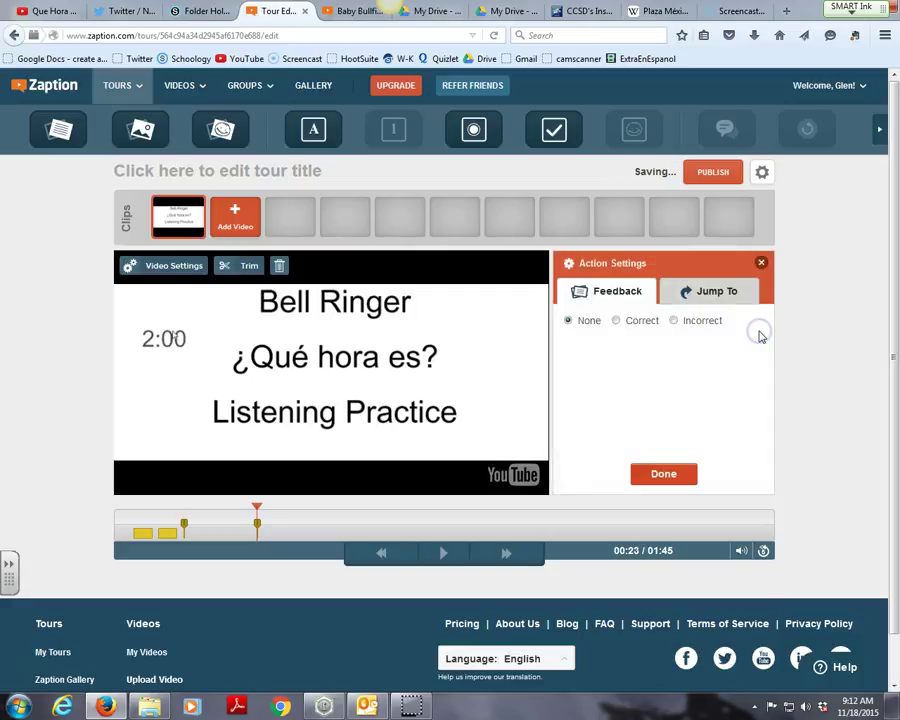
- Mark 'Son las tres de la tarde' correct with the feedback 'Exactly!'
left_click(616, 320)
left_click(626, 359)
type("Exactly!")
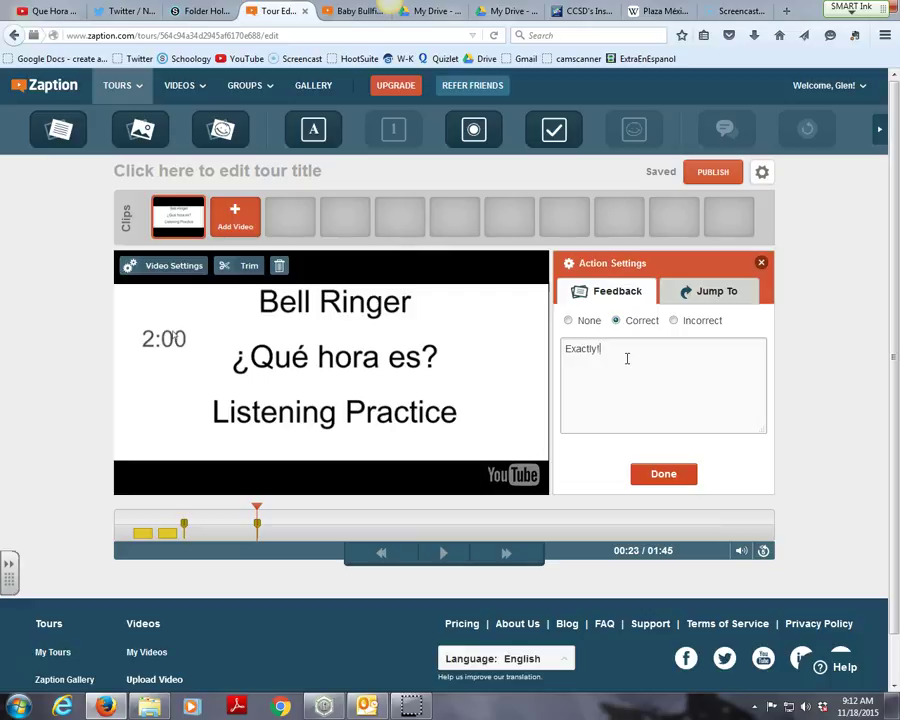
left_click(669, 472)
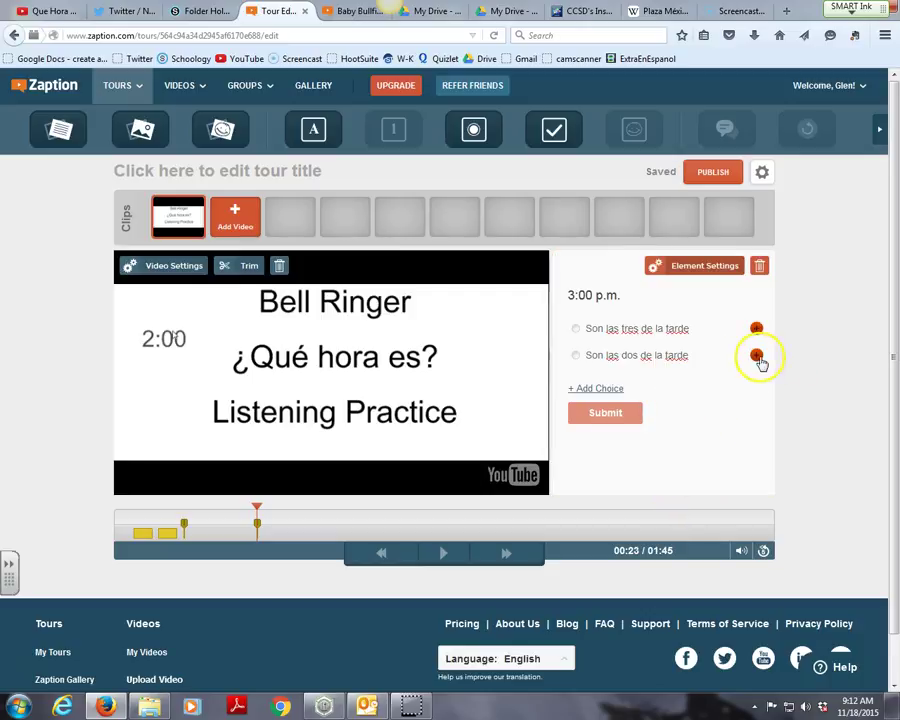
- Mark the second answer incorrect with the feedback 'No try again', then recheck the first
left_click(757, 357)
left_click(683, 391)
type("NO")
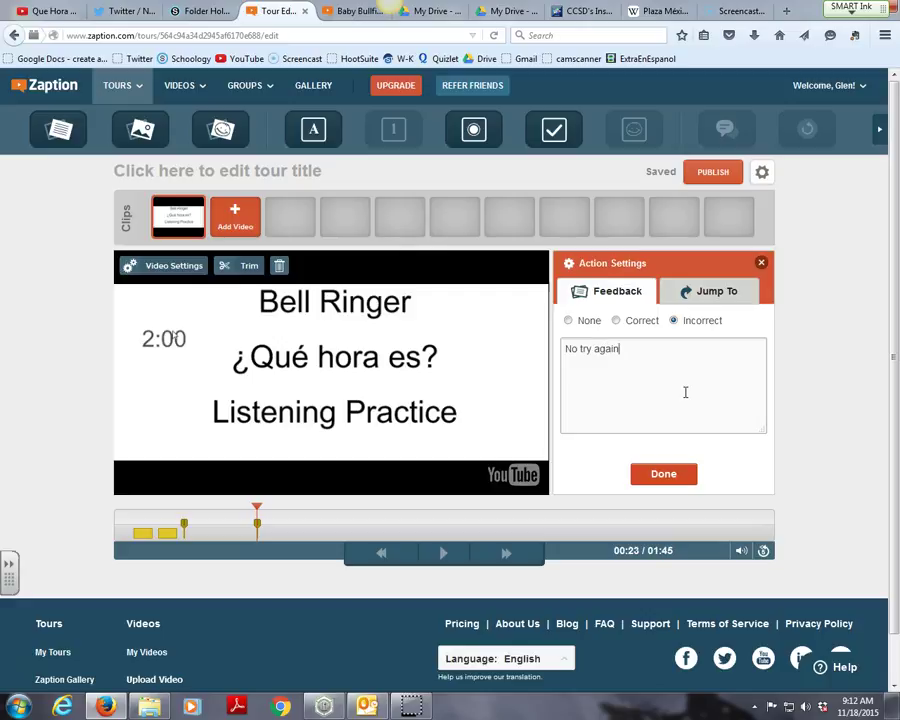
left_click(688, 477)
left_click(757, 331)
left_click(657, 475)
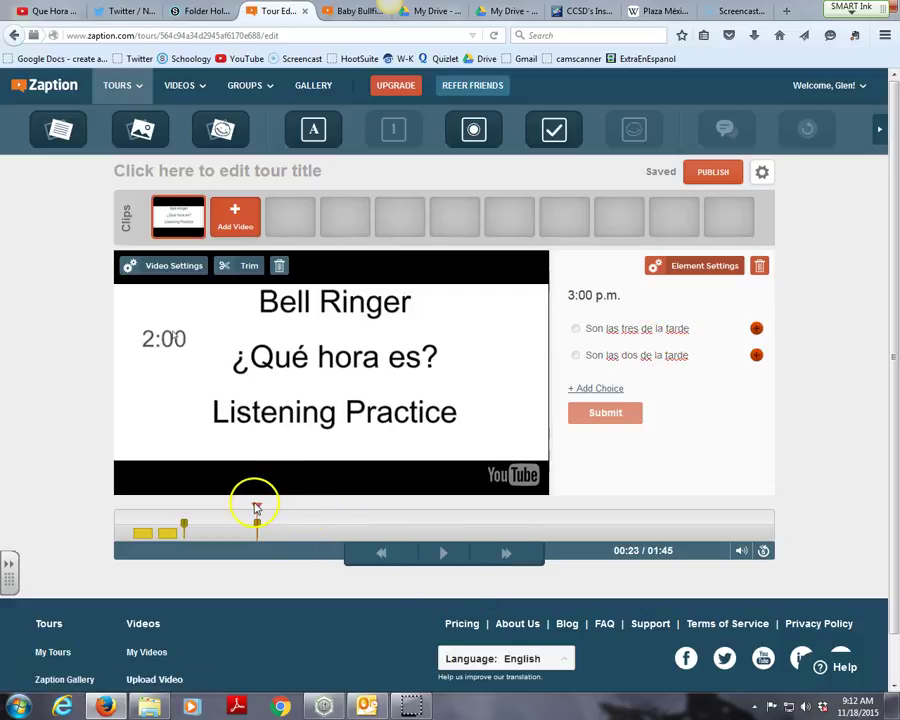
mouse_move(683, 335)
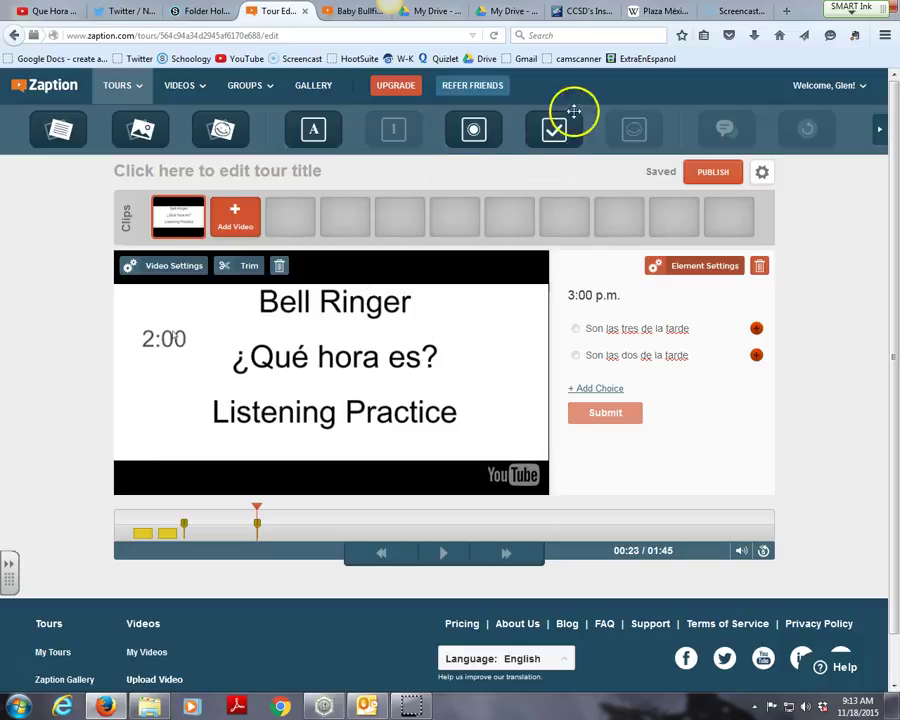
left_click_drag(476, 131, 556, 180)
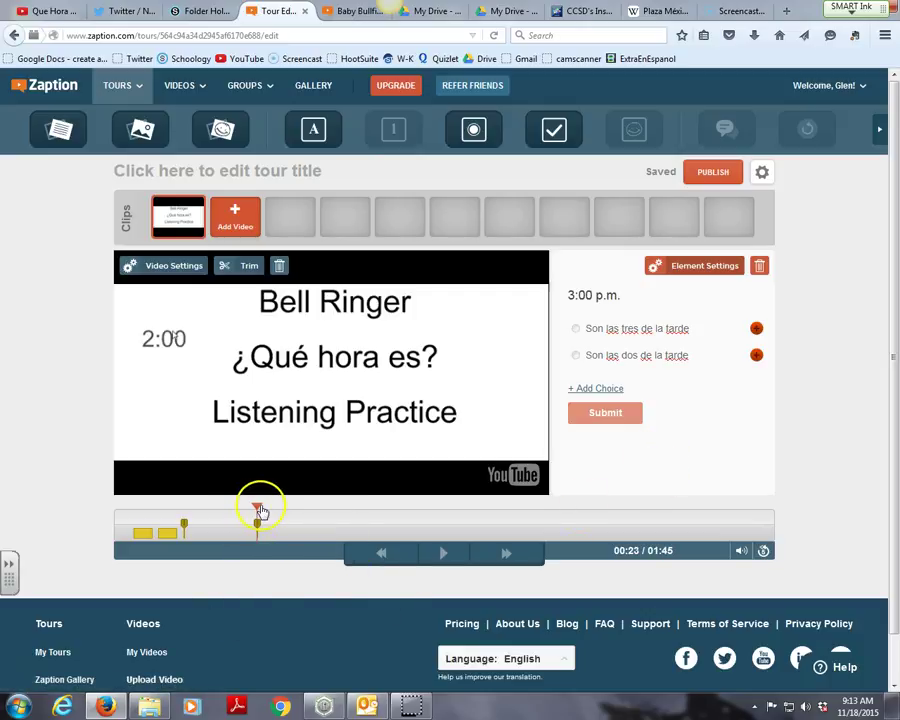
- At 00:29, add a check-box question 'What's the correct answer?' with choices 1:00 and 2:00
left_click_drag(259, 512, 297, 510)
mouse_move(554, 130)
left_mouse_down()
mouse_move(584, 176)
mouse_move(644, 334)
left_mouse_up()
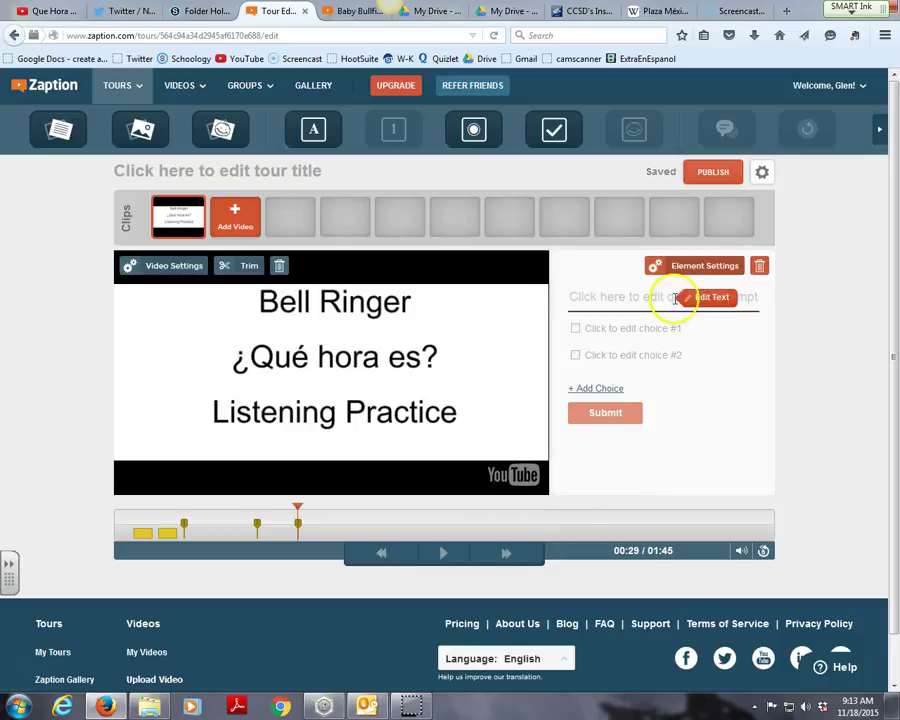
left_click(624, 304)
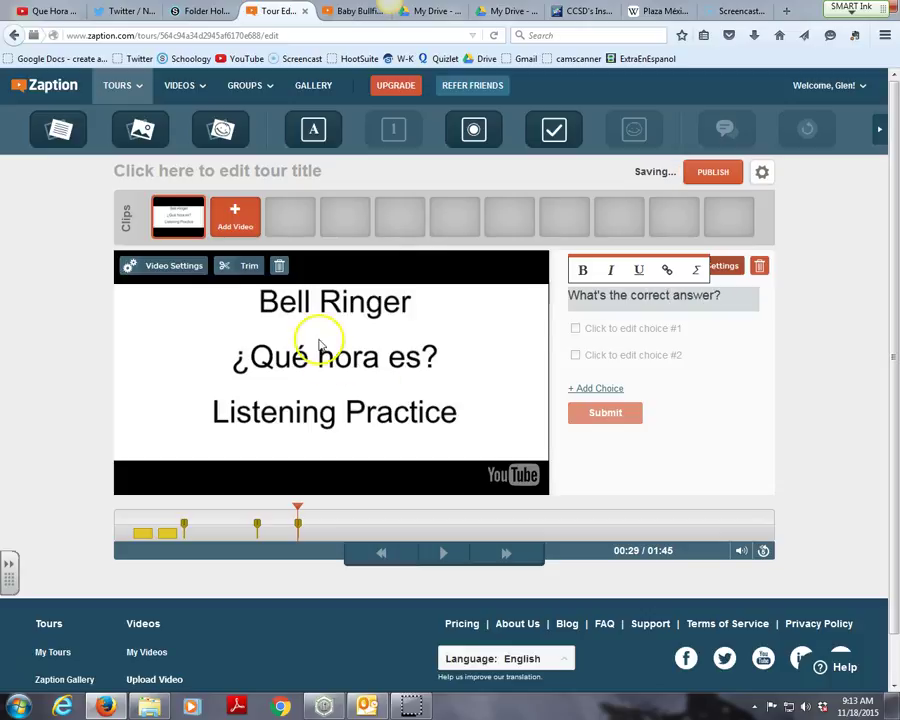
left_click(623, 333)
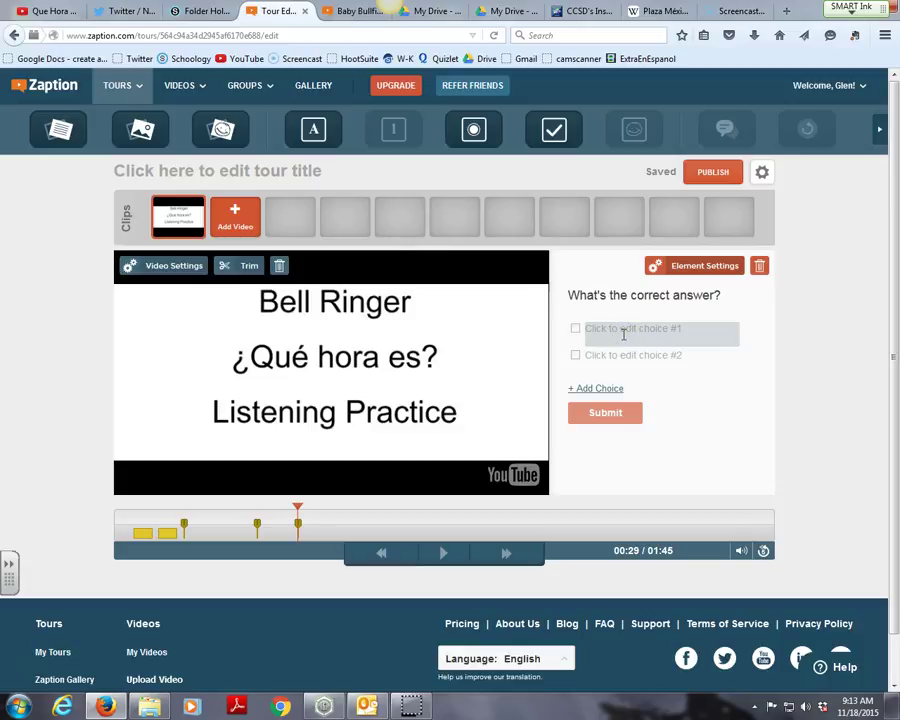
left_click(574, 330)
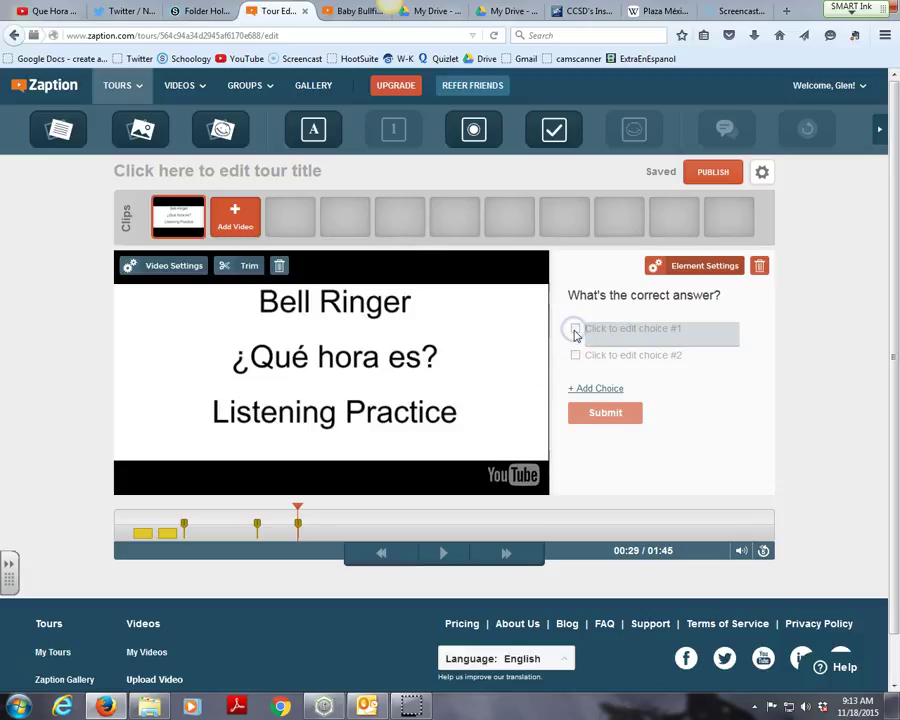
left_click(640, 329)
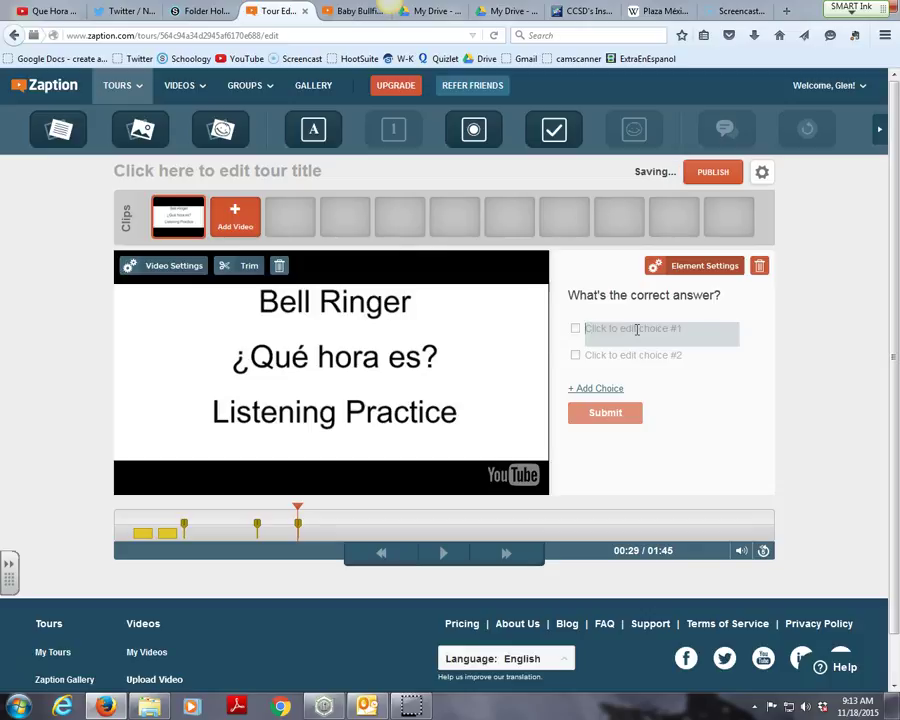
left_click(623, 357)
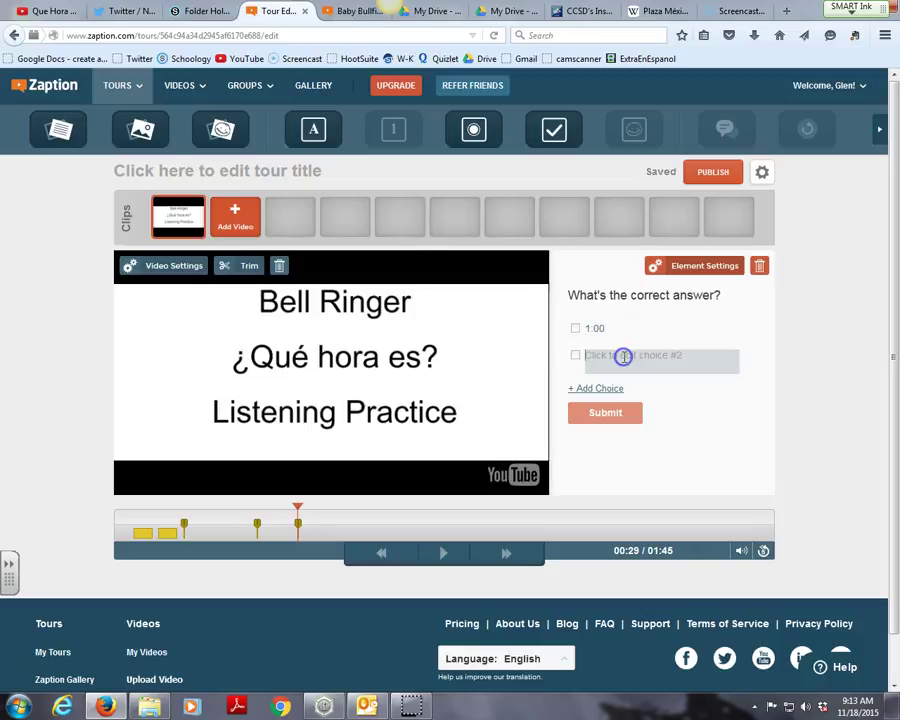
type("2:00")
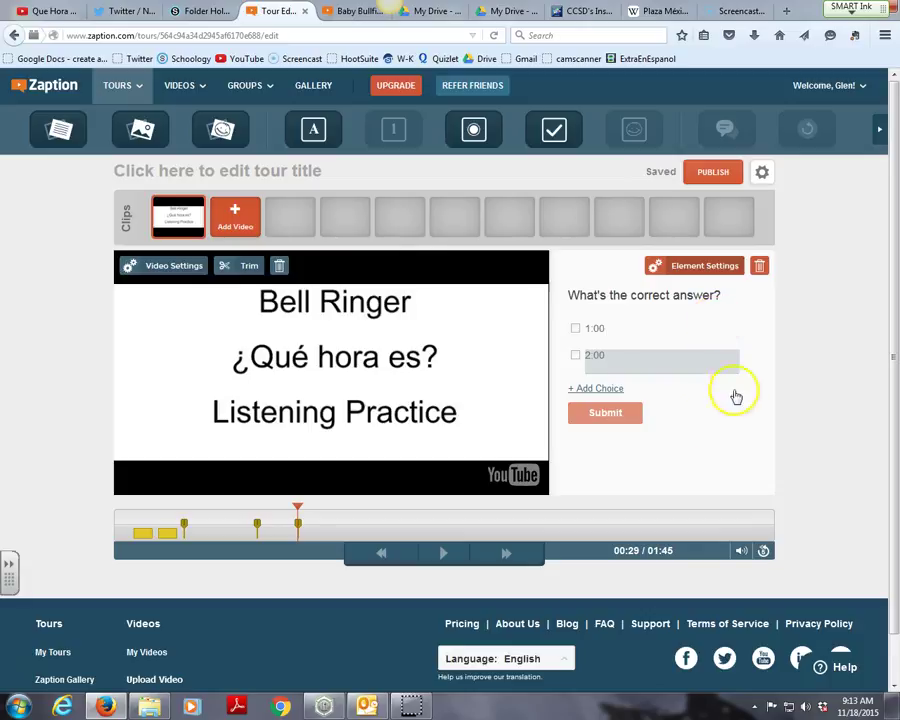
left_click(690, 416)
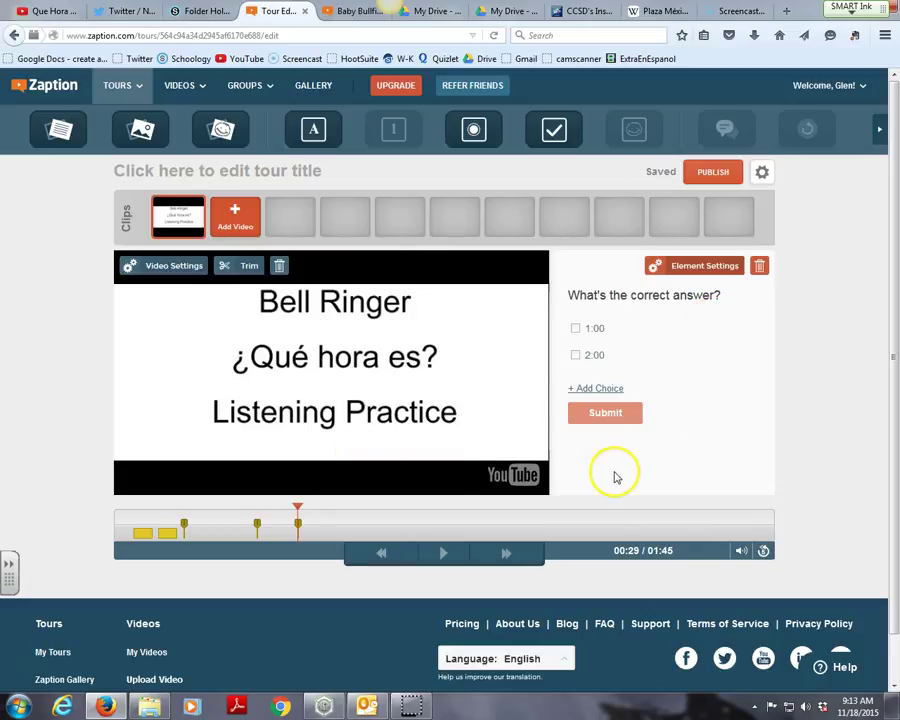
- Move the playhead to 01:10 and publish the tour titled 'Que hora es Sample'
left_click_drag(302, 513, 552, 512)
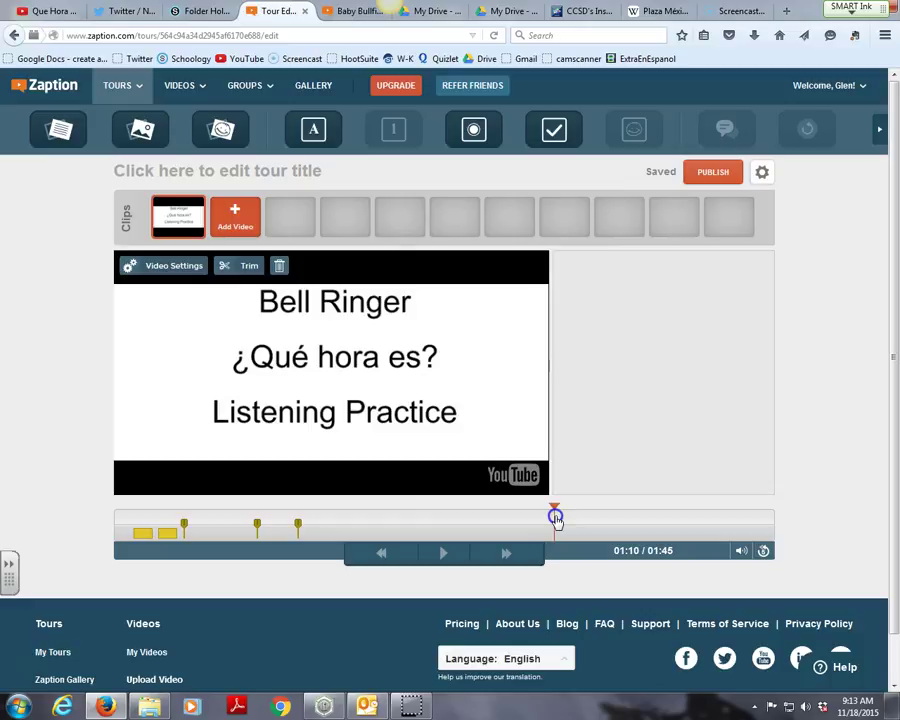
left_click(714, 173)
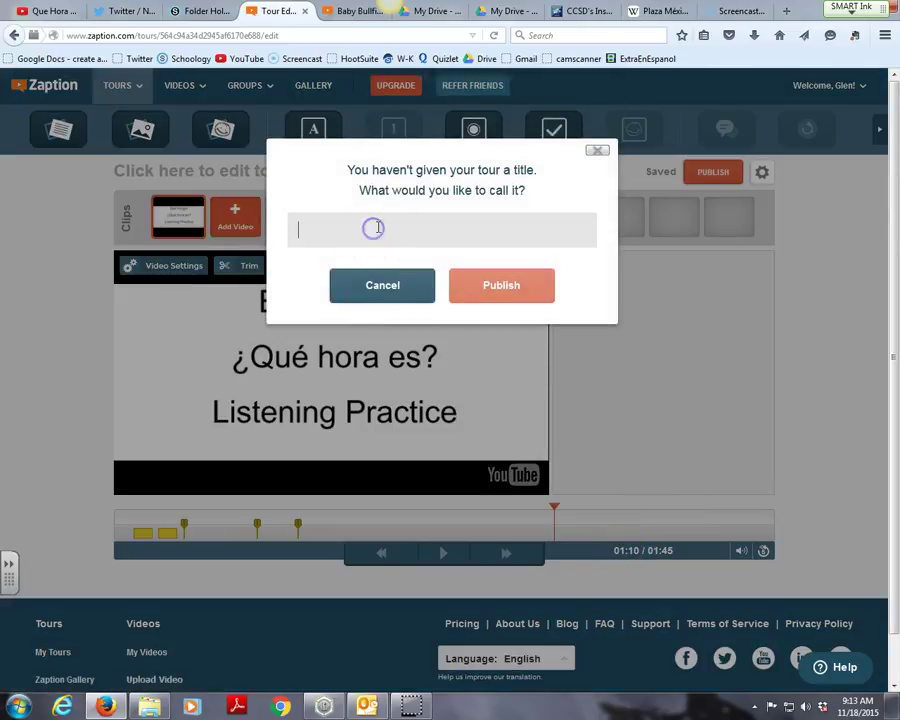
type("Que hora es Sample")
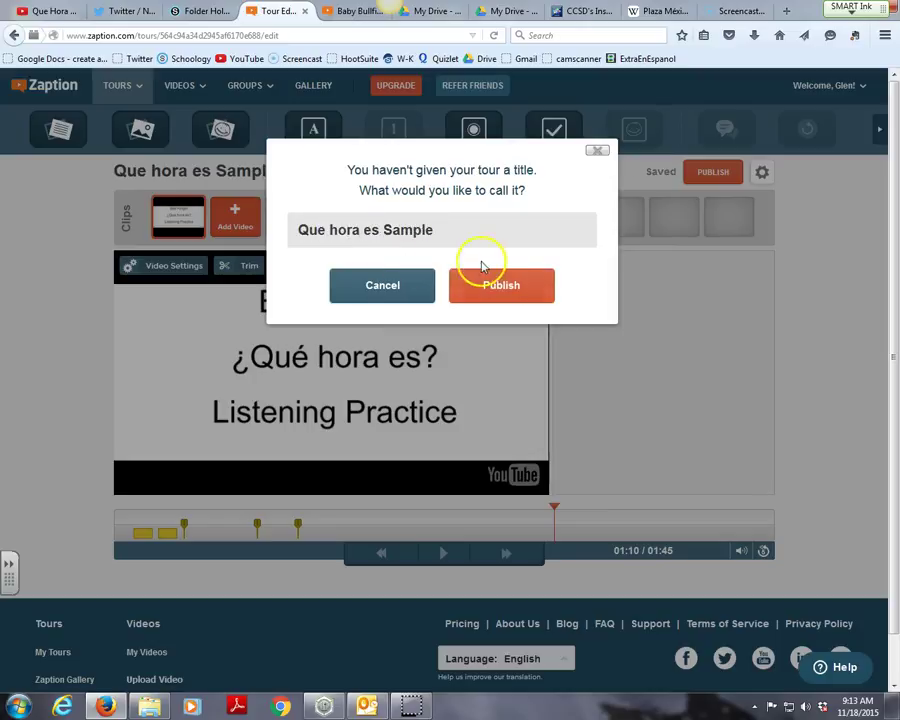
left_click(480, 282)
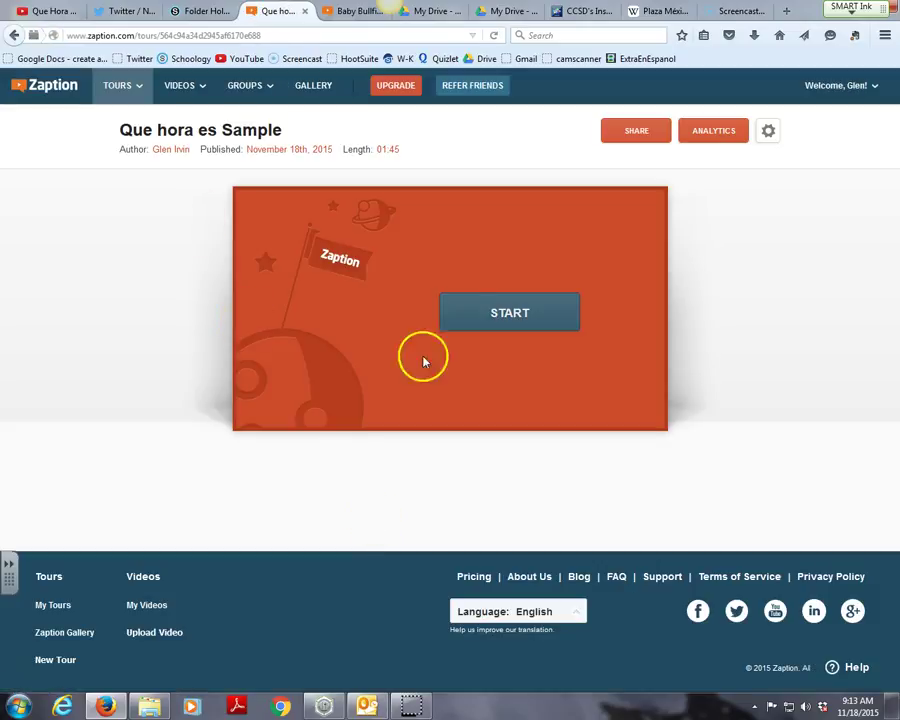
- Play the tour to the 'How do you say its 3:00 p.m.' question and type test answer 'fdjafkld'
left_click(520, 316)
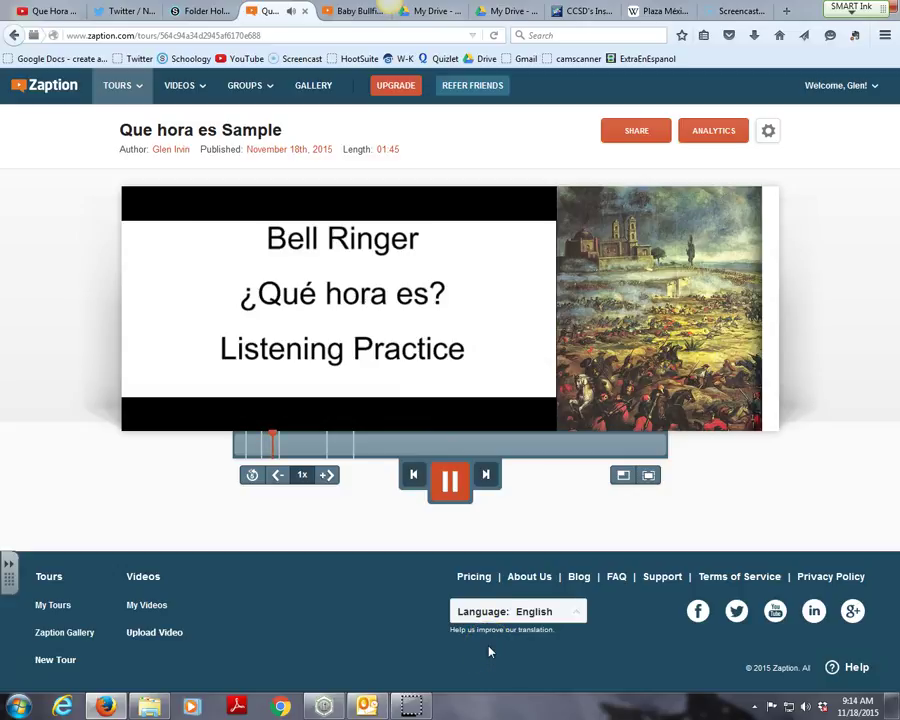
left_click(470, 611)
left_click(396, 543)
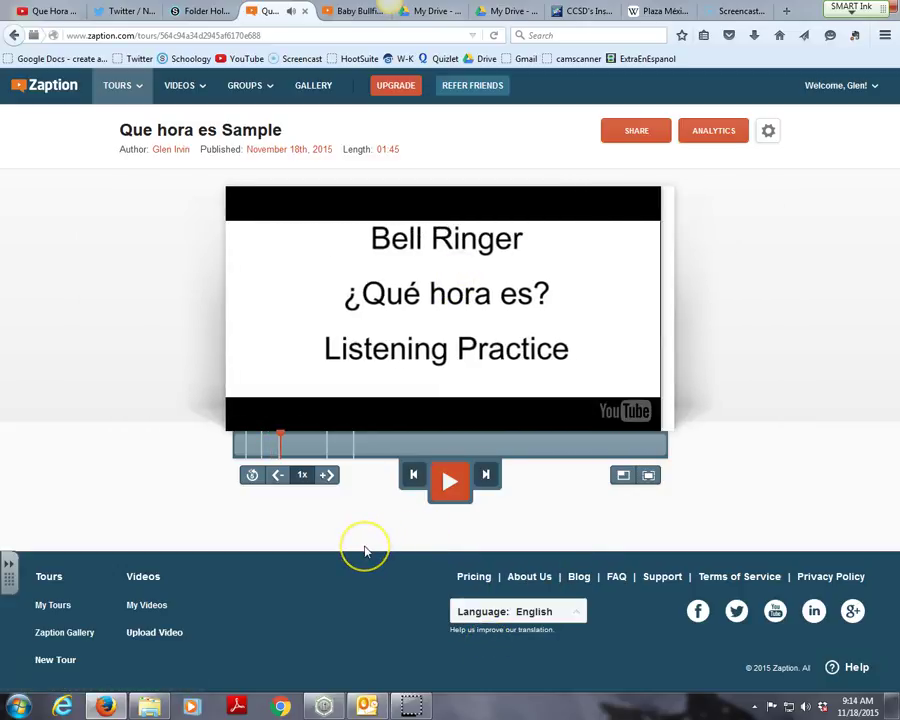
left_click(297, 397)
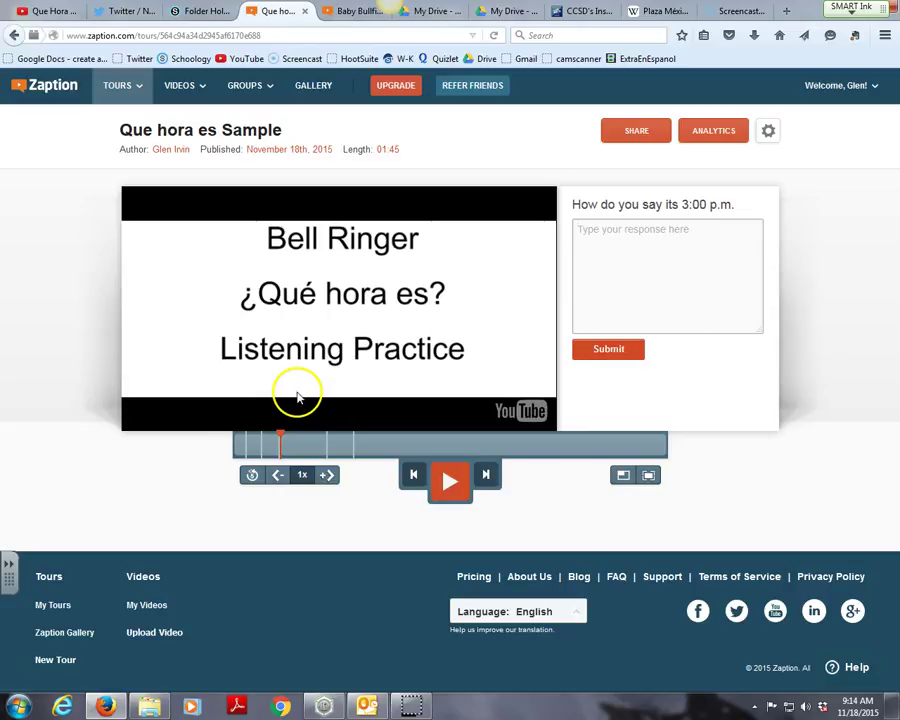
left_click(652, 250)
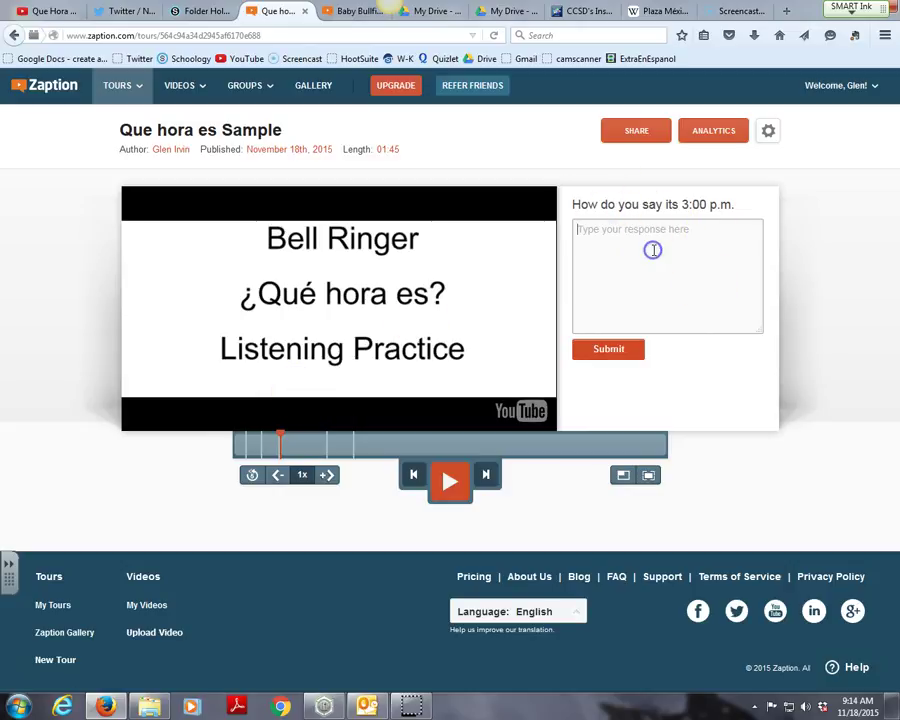
type("fdjafkldjafdjsl;")
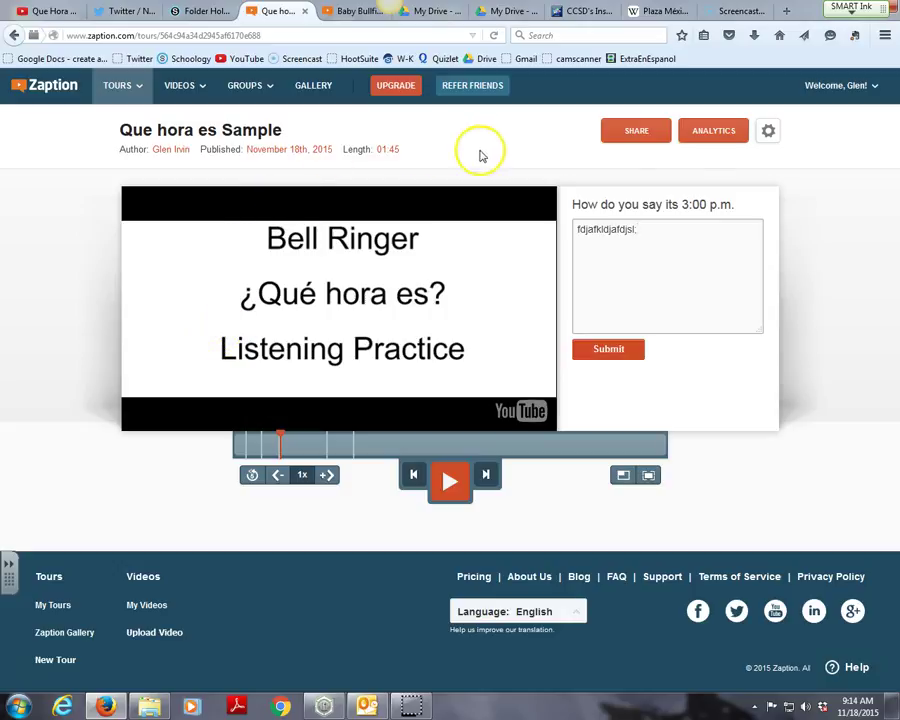
- Compare Analytics responses for the open-response and multiple-choice questions, ending on the Overview tab
left_click(697, 132)
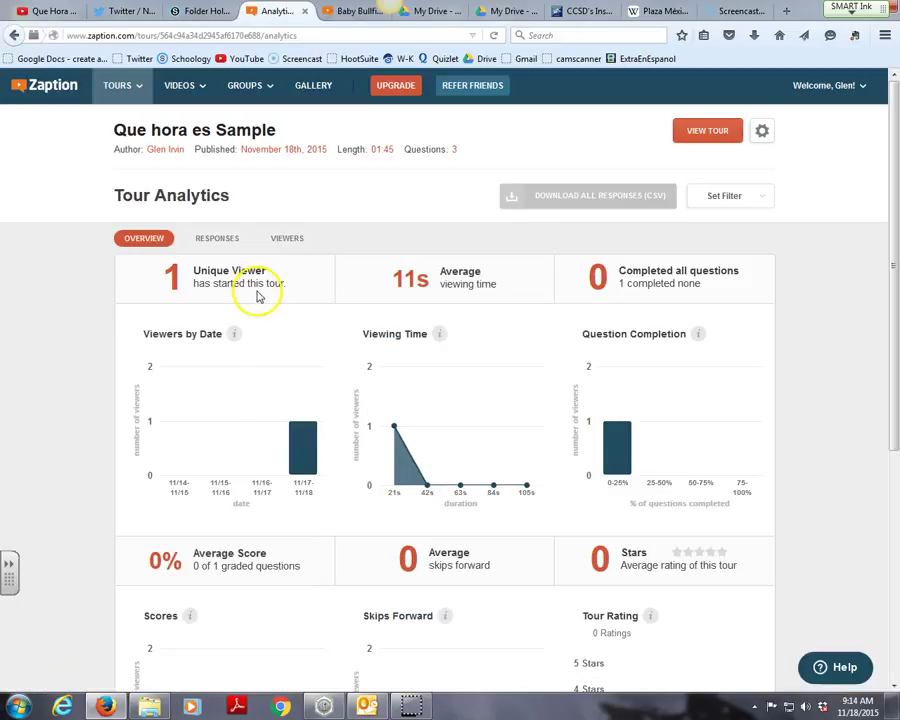
left_click(219, 242)
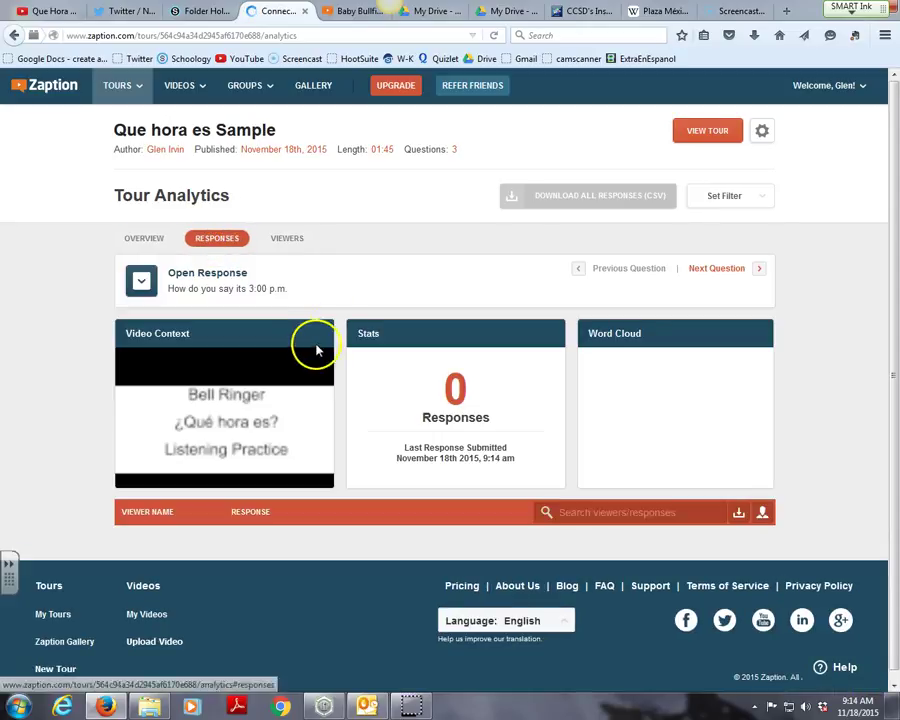
left_click(740, 271)
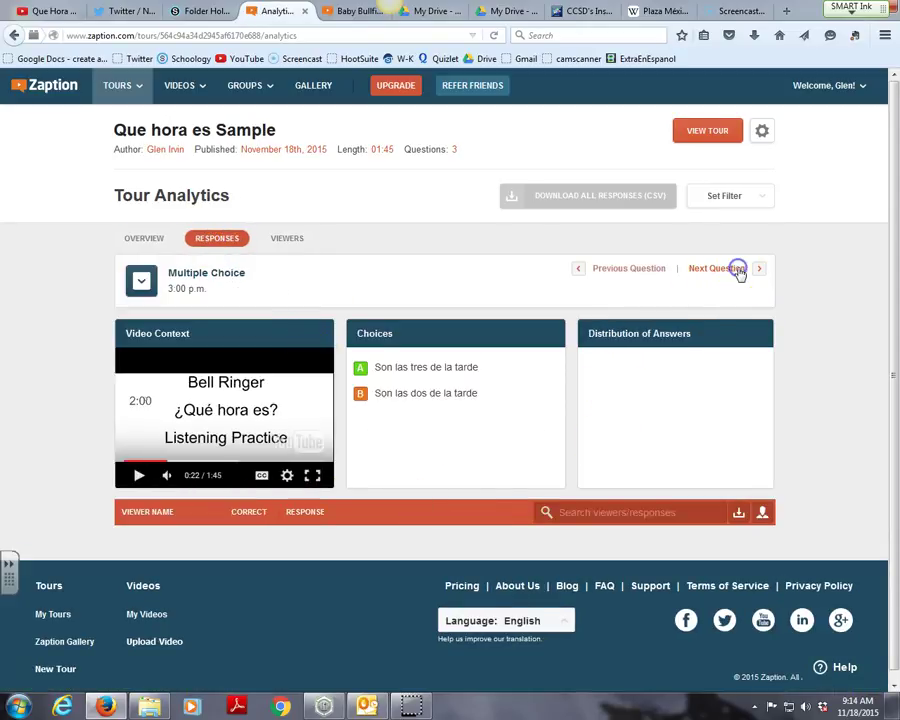
left_click(626, 274)
left_click(710, 271)
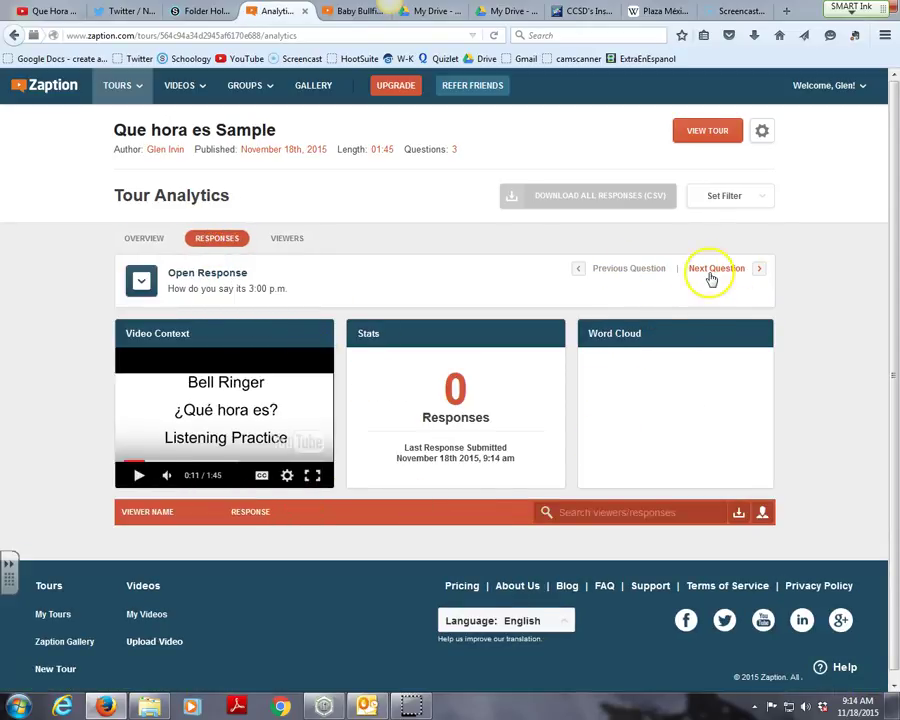
left_click(632, 276)
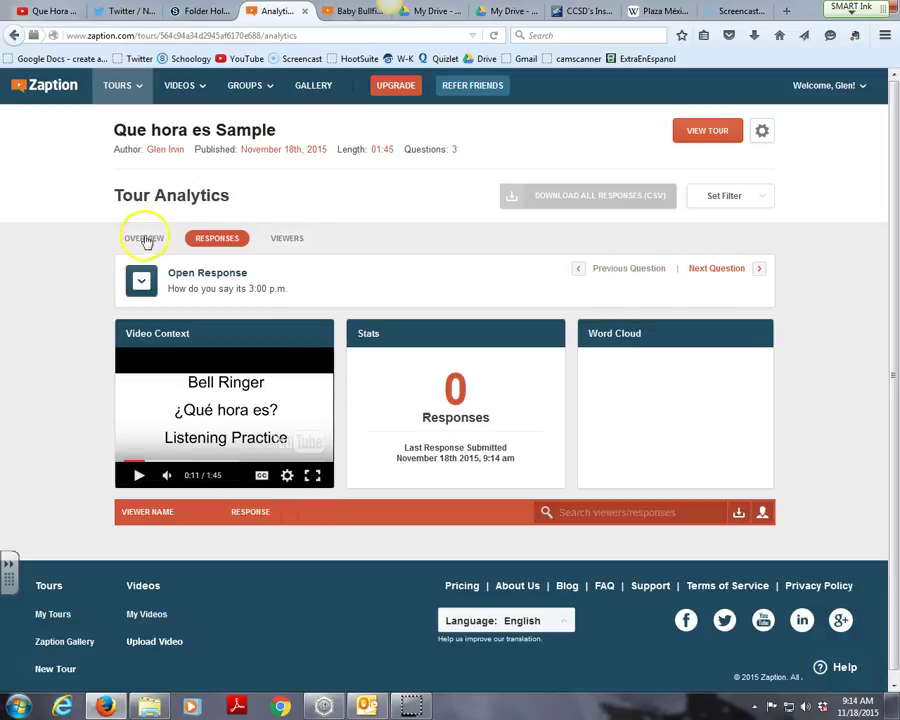
left_click(144, 237)
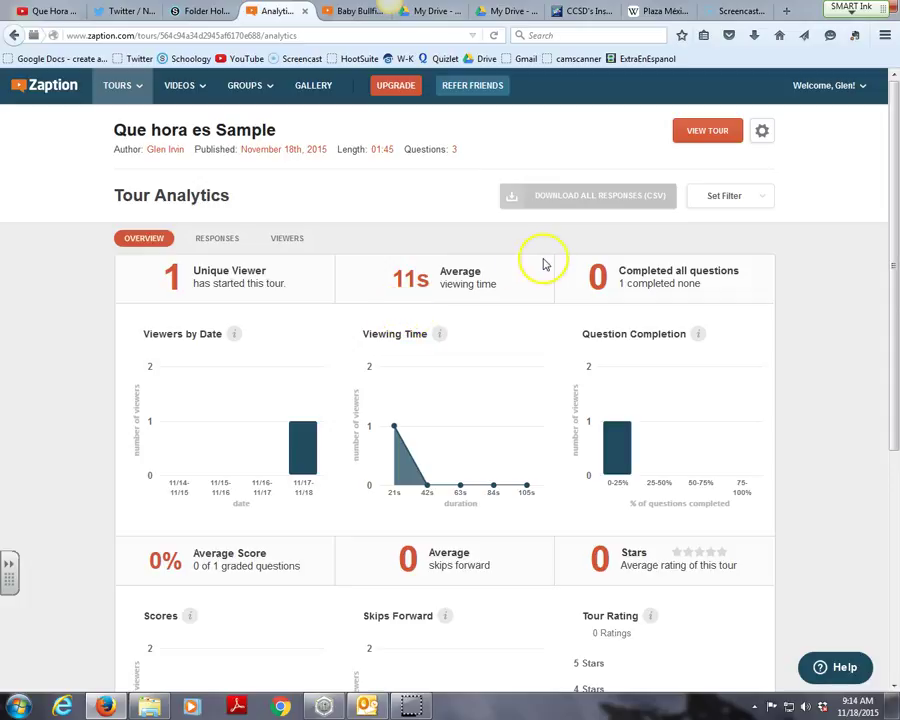
- Resume the tour and bring up its Share dialog
left_click(708, 136)
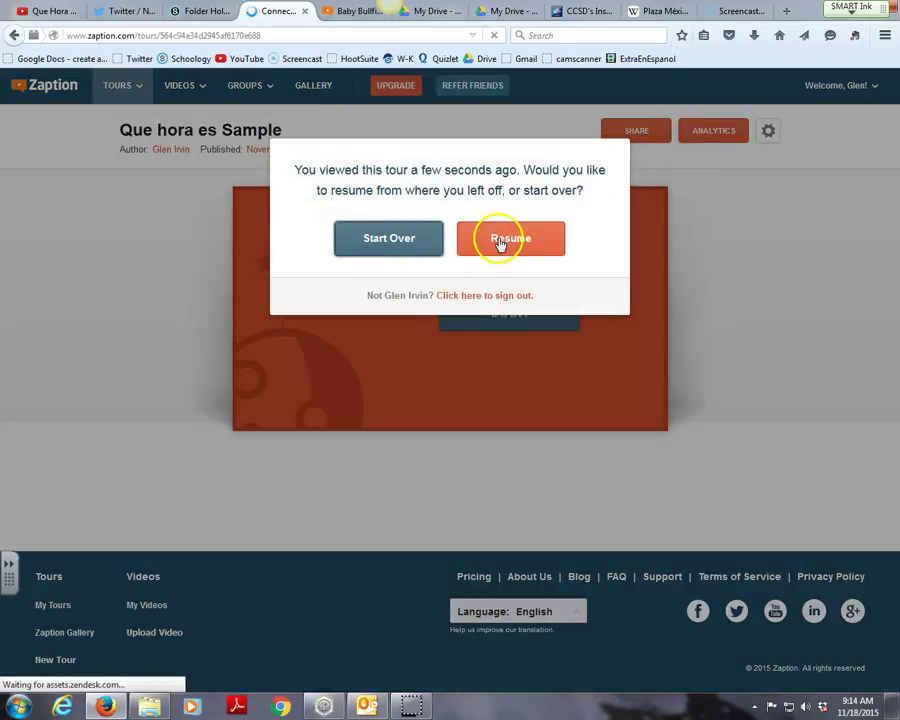
left_click(492, 238)
left_click(636, 131)
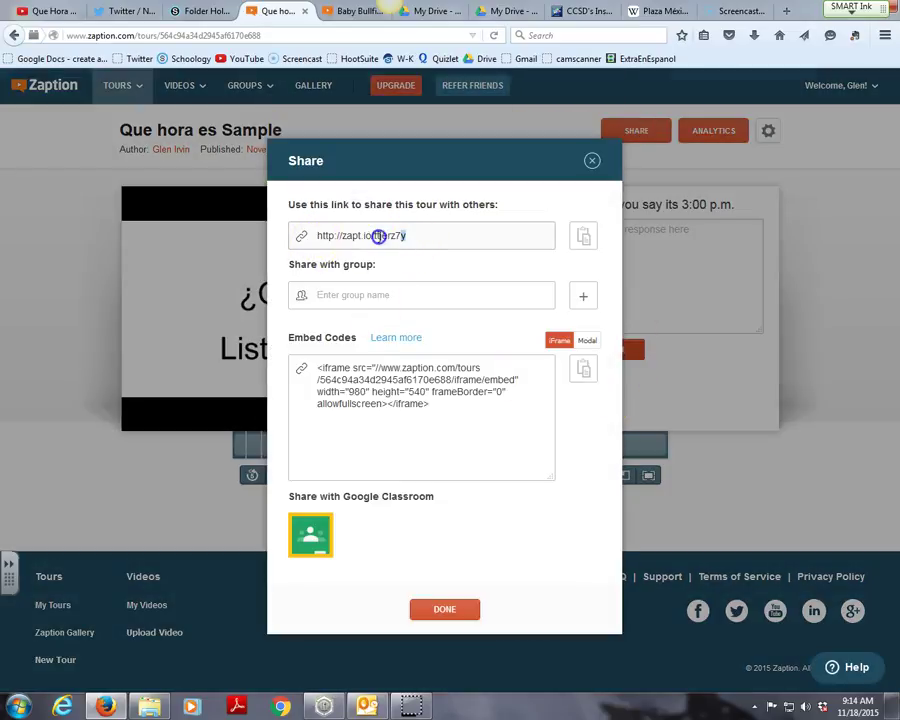
left_click(297, 236)
left_click_drag(440, 238, 304, 237)
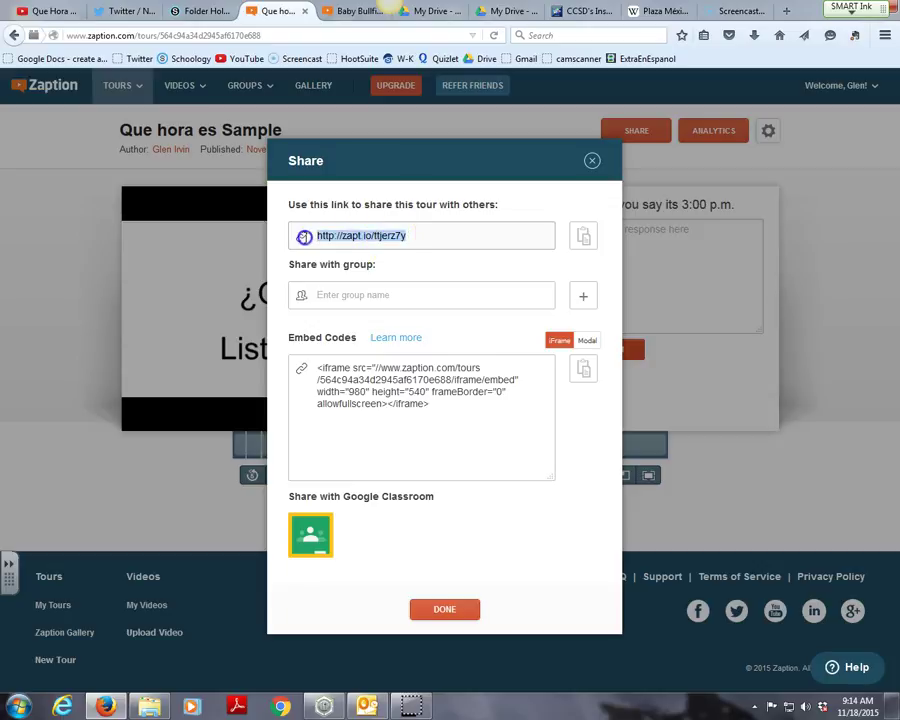
right_click(354, 237)
left_click(386, 282)
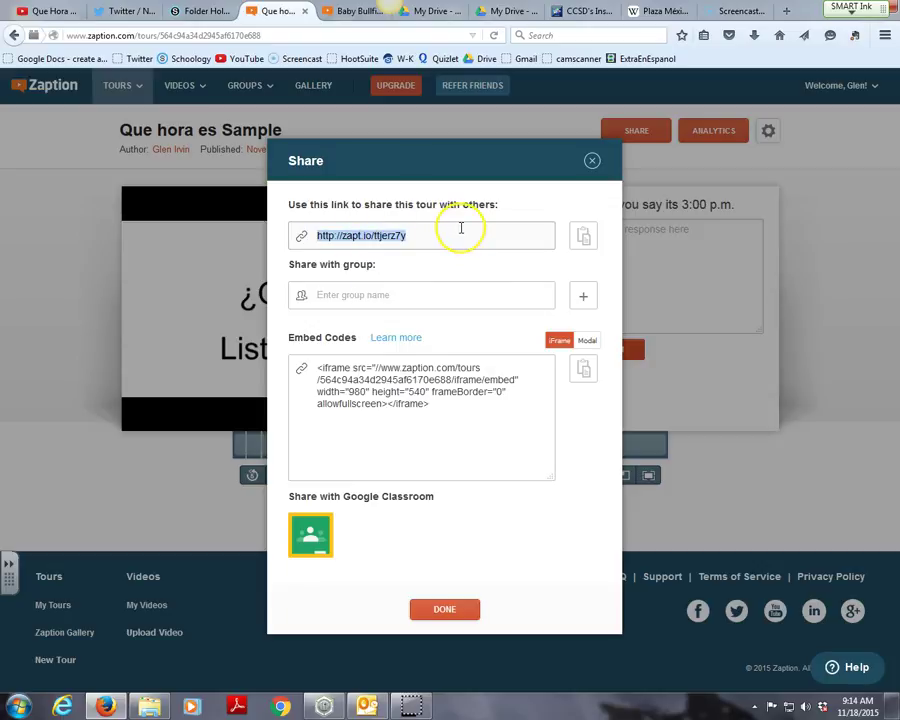
left_click_drag(446, 404, 301, 363)
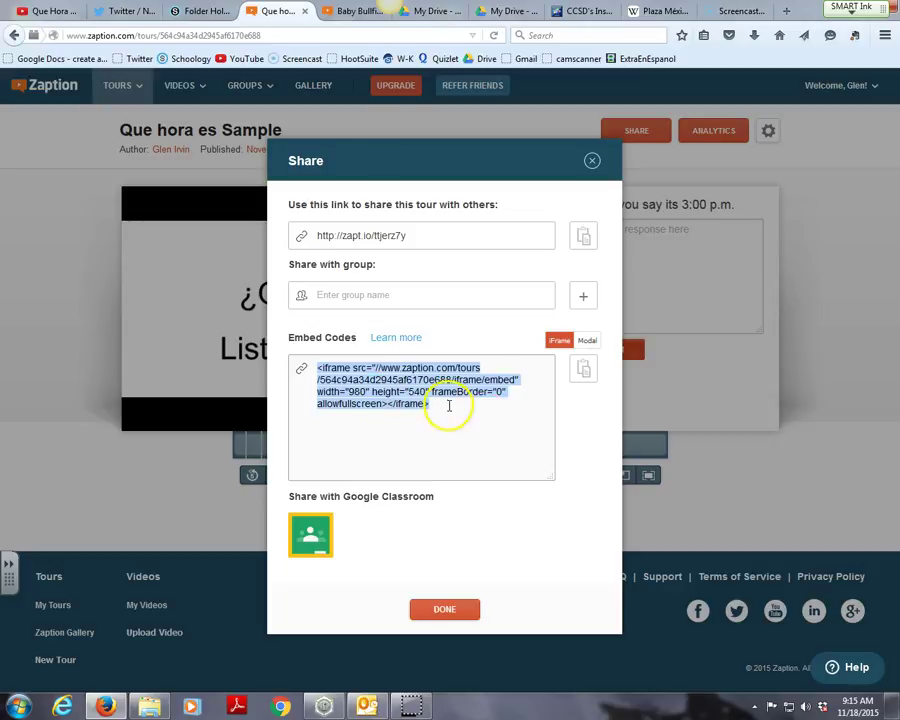
left_click(446, 404)
left_click_drag(406, 236, 243, 341)
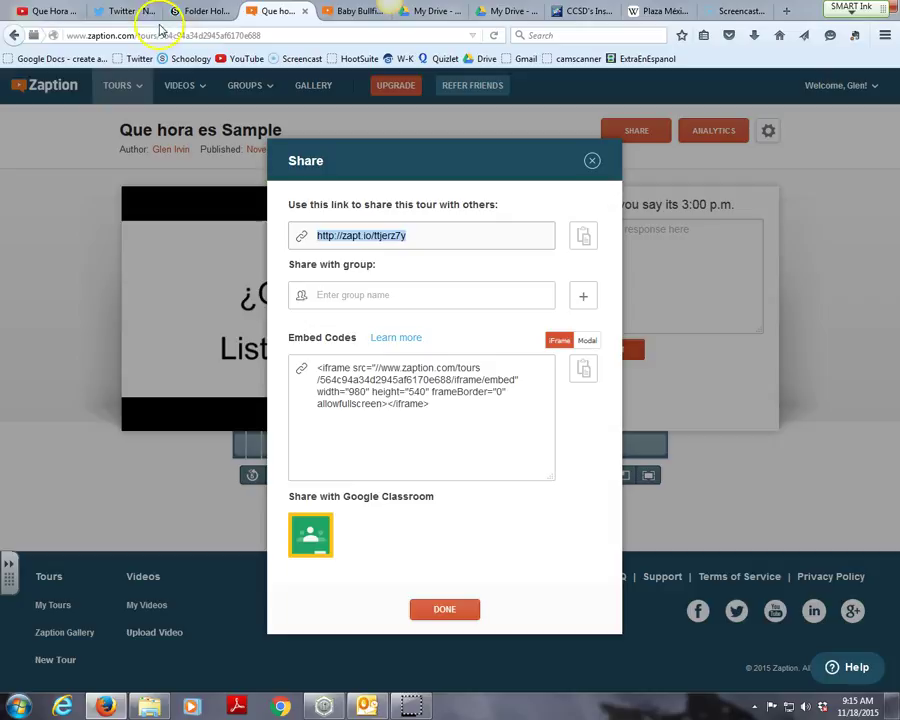
- Attach the pasted tour link to the ¿Qué hora es? Zaption assignment and create it
left_click(192, 12)
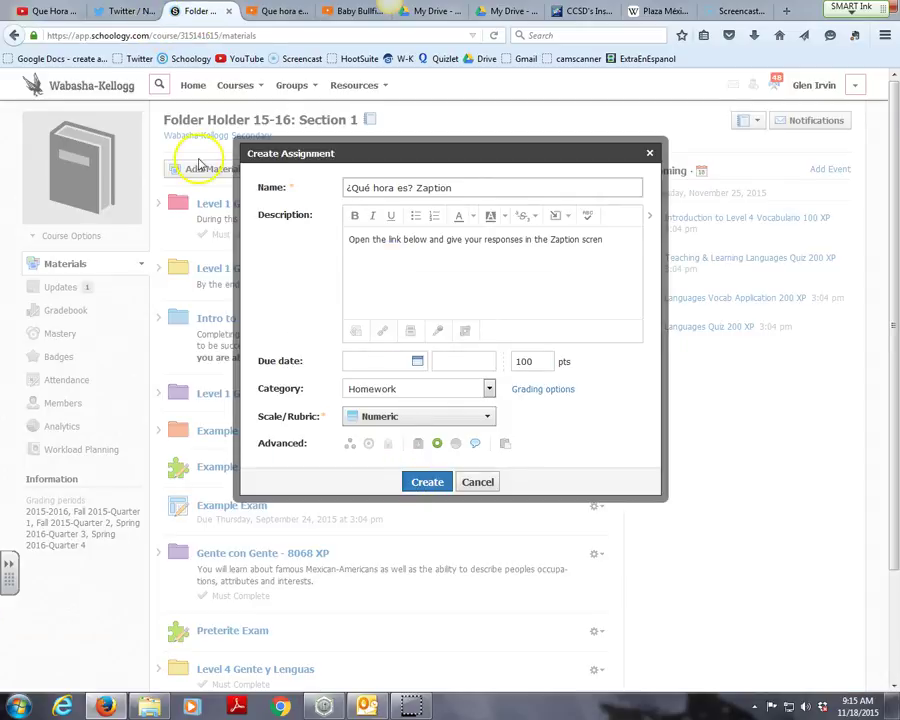
left_click(382, 330)
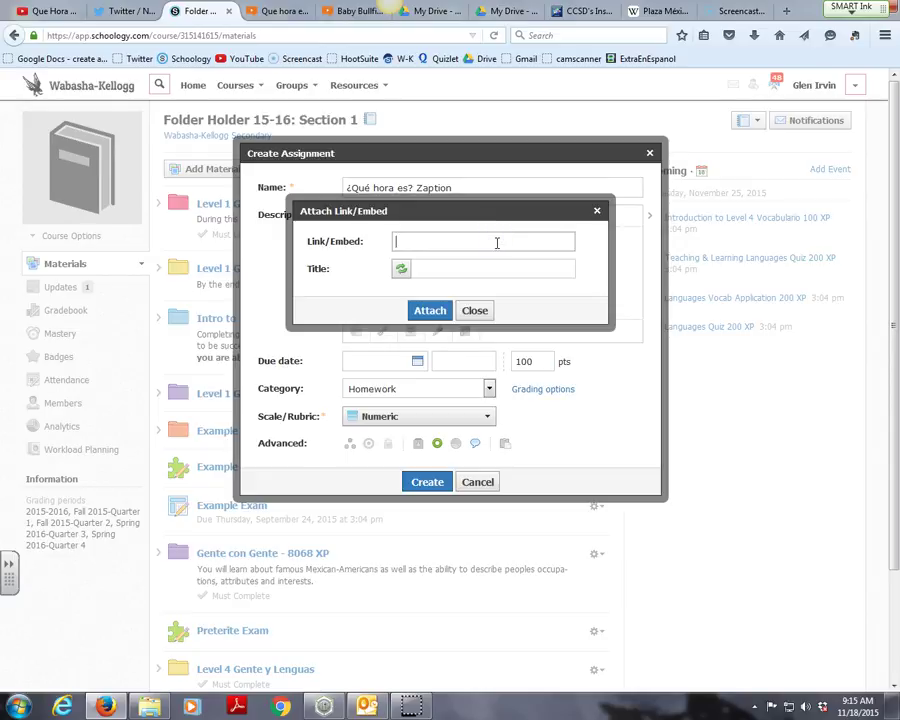
key("ctrl+v")
left_click(428, 310)
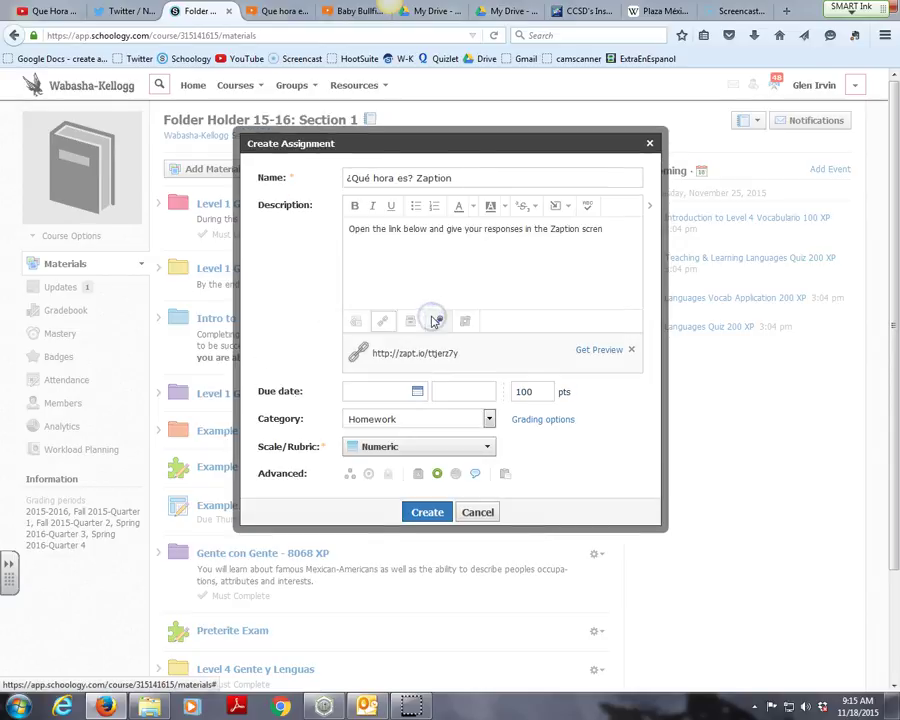
left_click(430, 510)
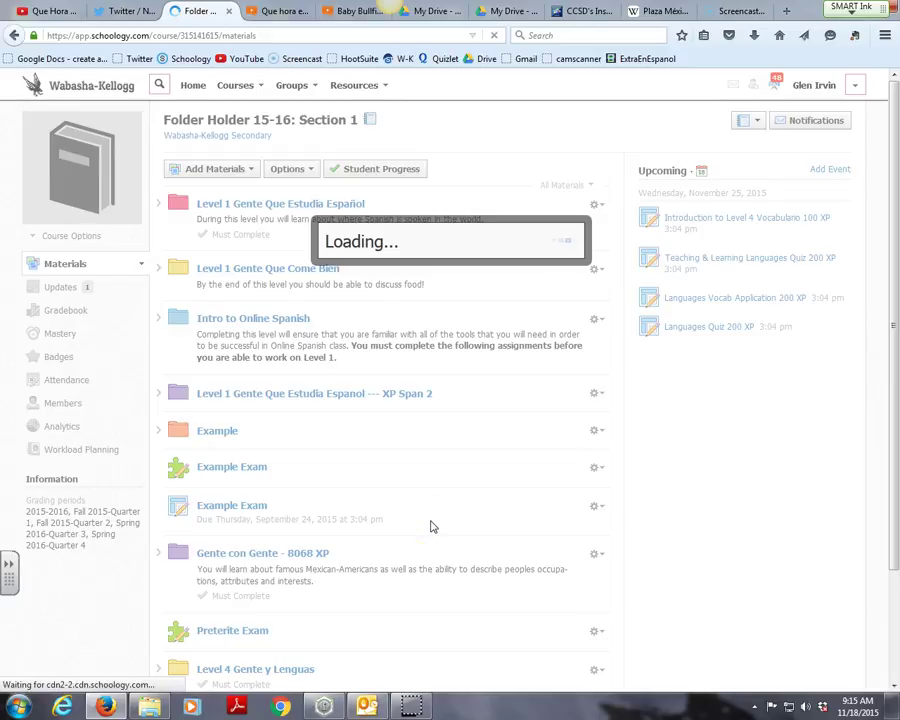
- Open the new ¿Qué hora es? Zaption assignment, then return to the Zaption tour
scroll(428, 522, "down", 3)
left_click(271, 540)
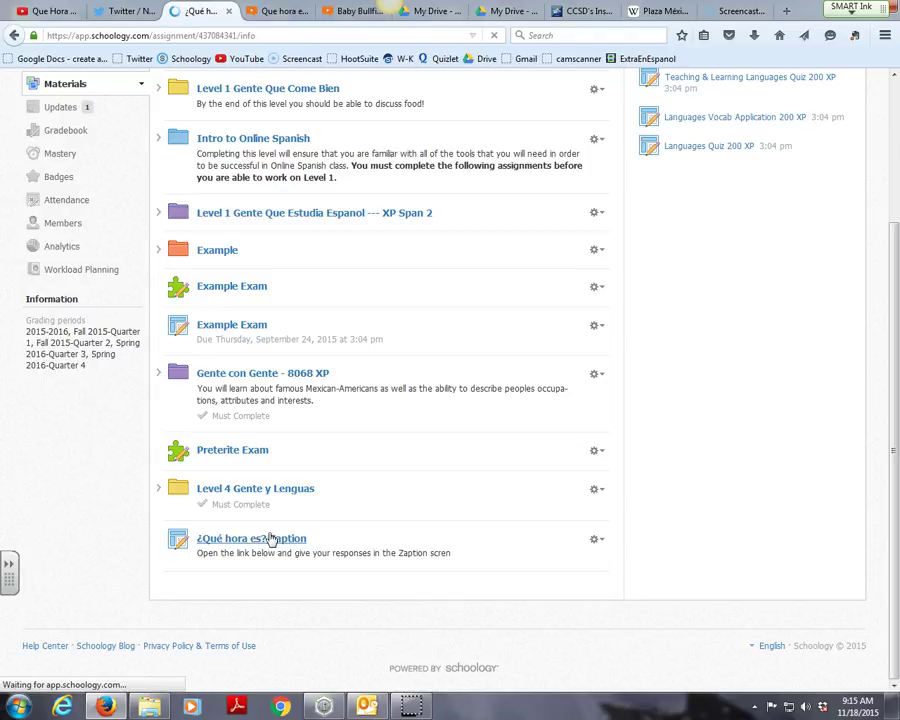
left_click(266, 211)
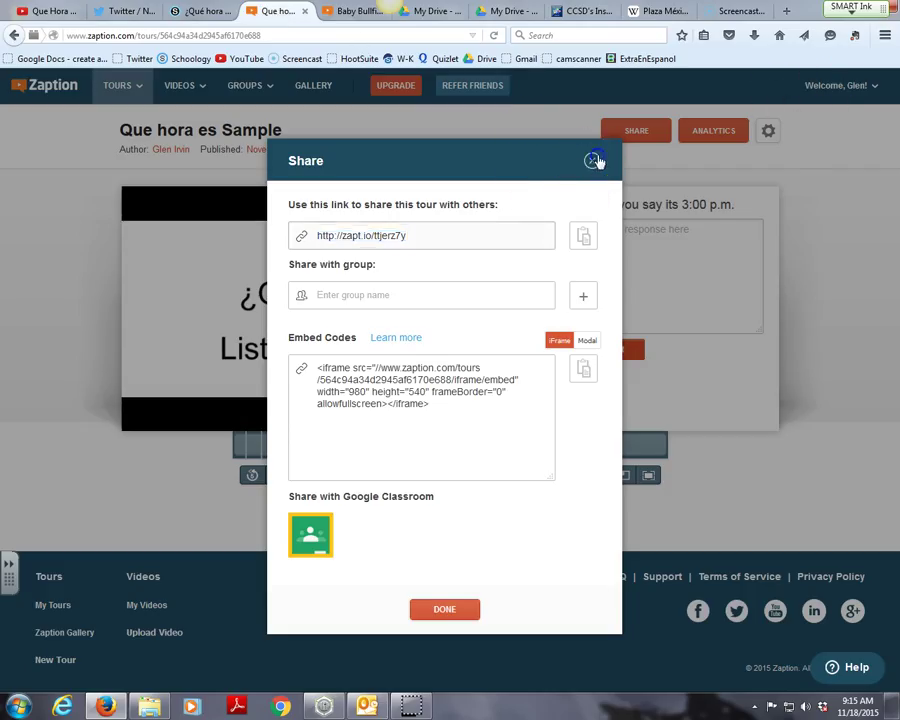
- Close the Share dialog, log out of Zaption, and follow the Schoology assignment's tour link
left_click(592, 160)
left_click(868, 92)
left_click(800, 228)
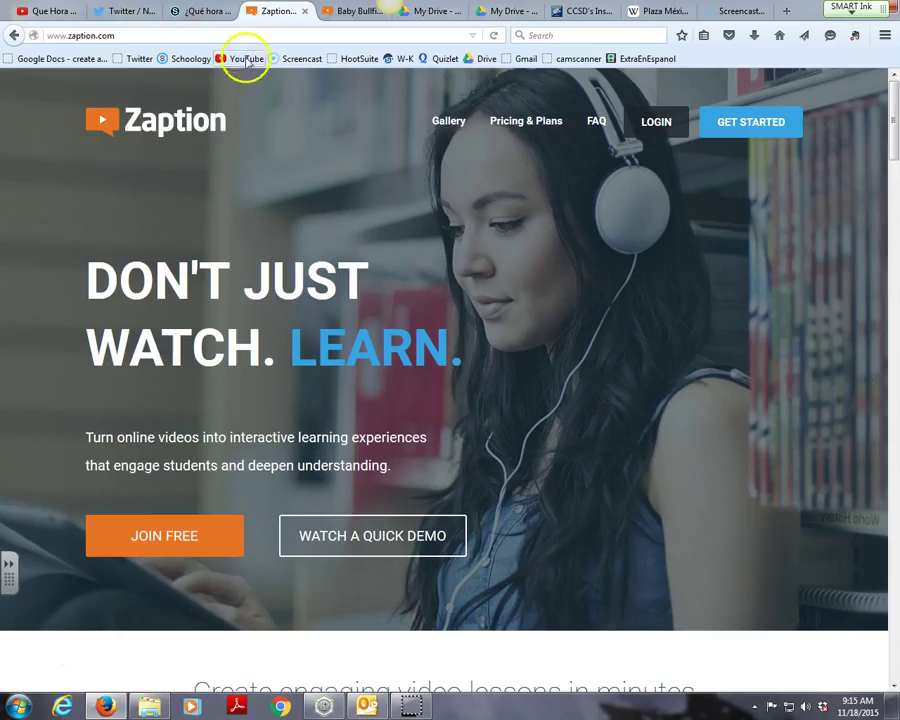
left_click(208, 12)
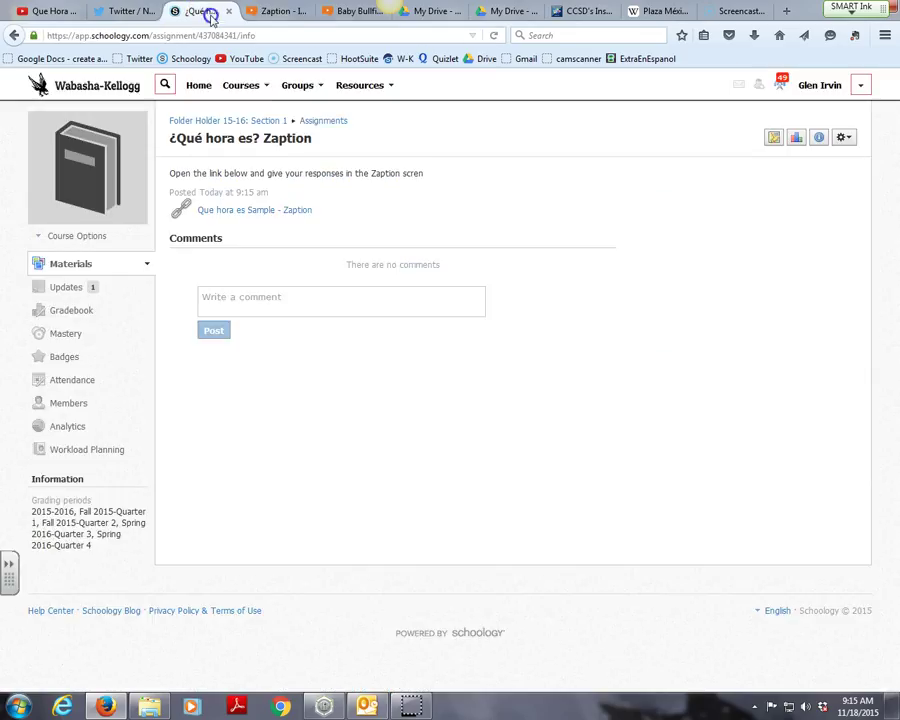
left_click(251, 212)
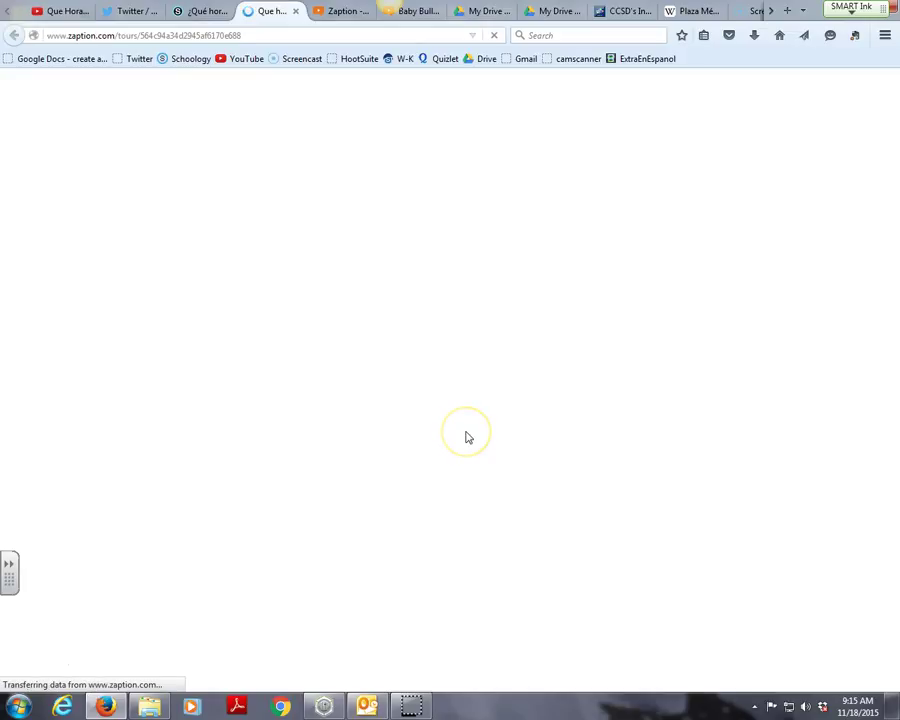